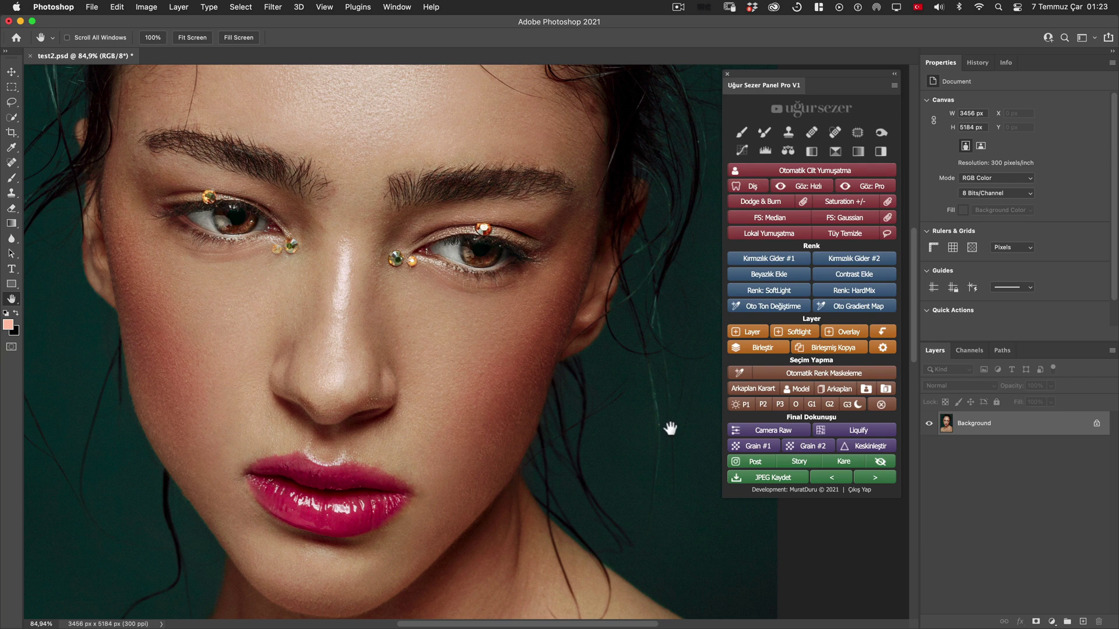
Step: Add the grain smart-object layer and review its Add Noise settings (Amount 8, Uniform, Monochromatic)
{"action": "left_click", "coordinate": [767, 451]}
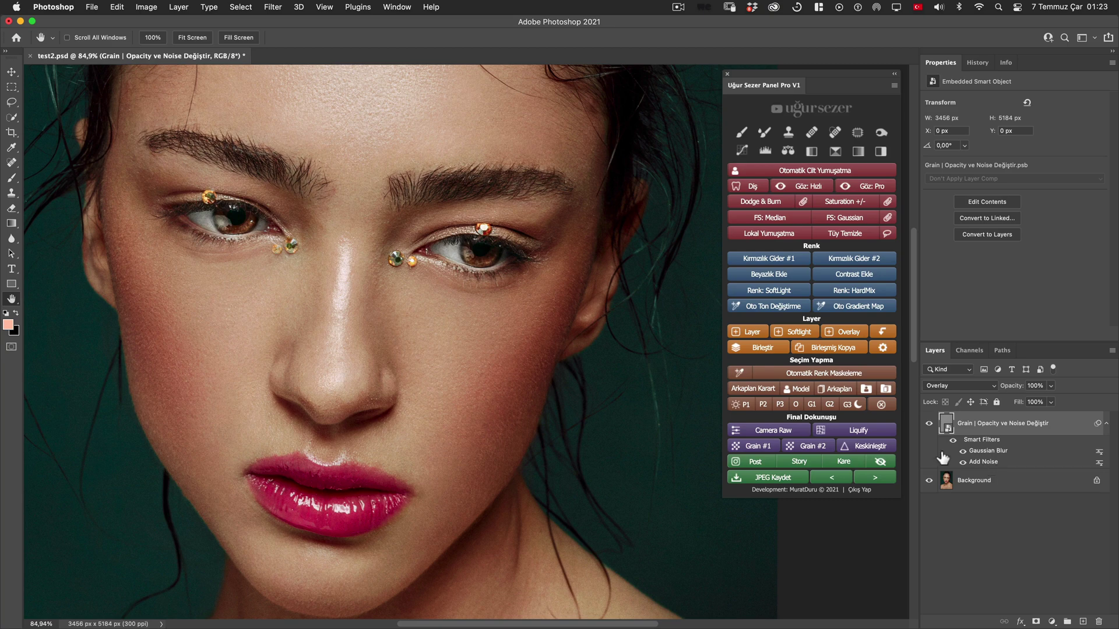
{"action": "double_click", "coordinate": [985, 462]}
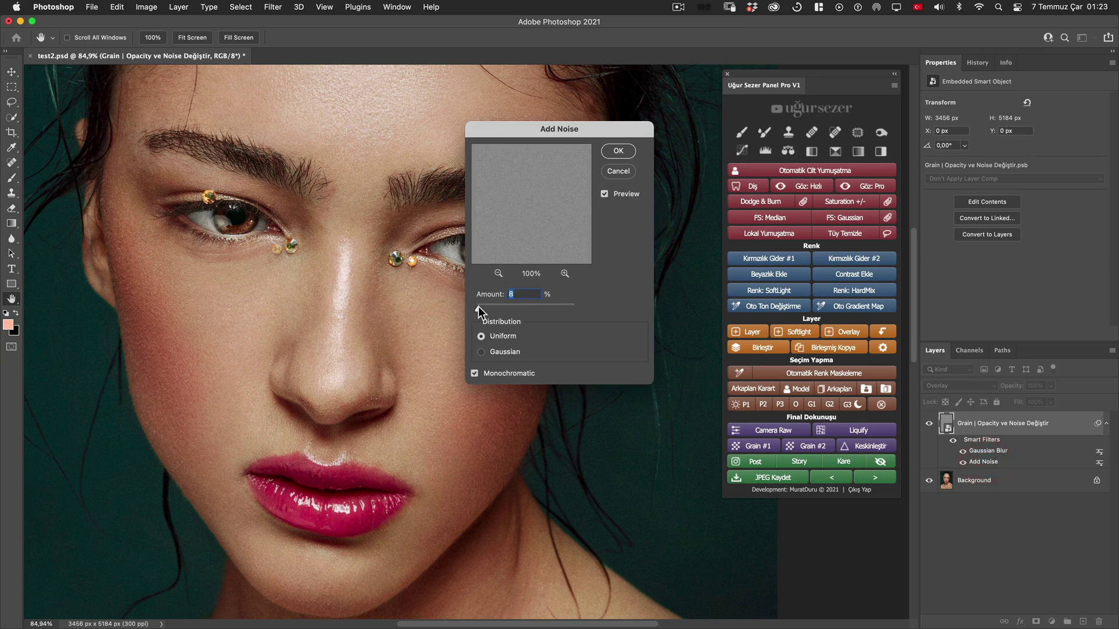
{"action": "left_click", "coordinate": [618, 151]}
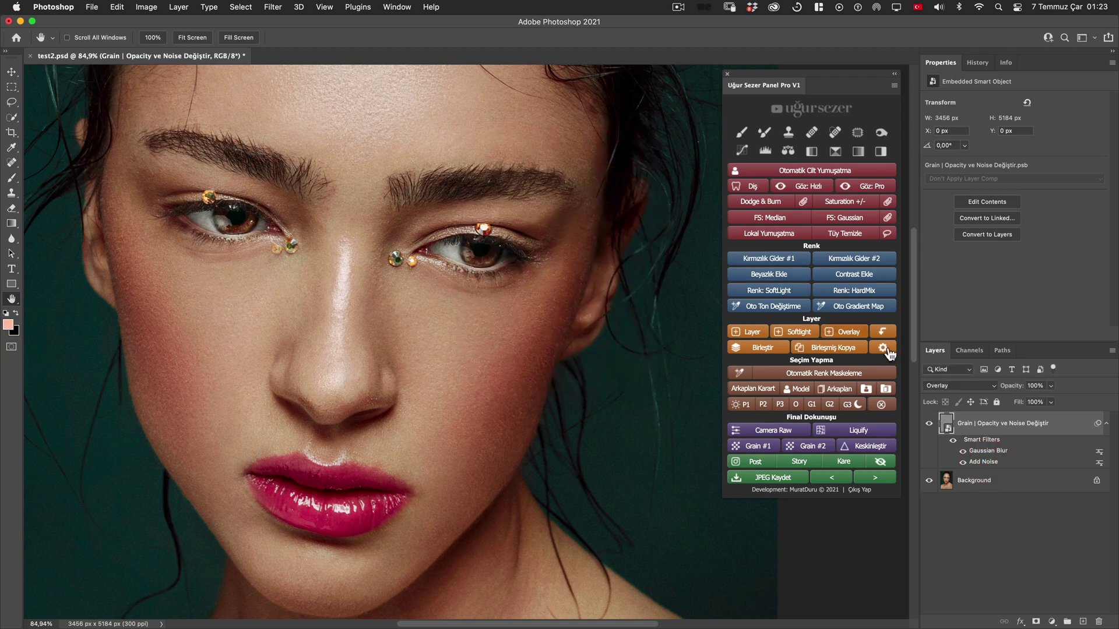
Step: Try Soft Light on the grain layer, then keep it in Overlay blend mode
{"action": "left_click", "coordinate": [941, 385]}
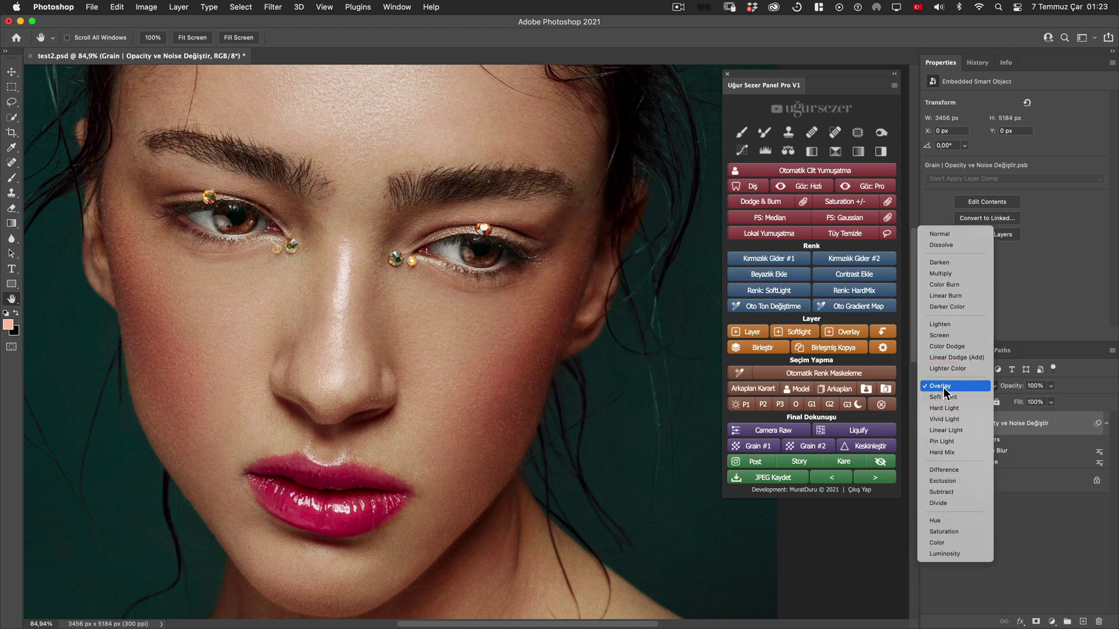
{"action": "left_click", "coordinate": [944, 398]}
{"action": "left_click", "coordinate": [944, 387]}
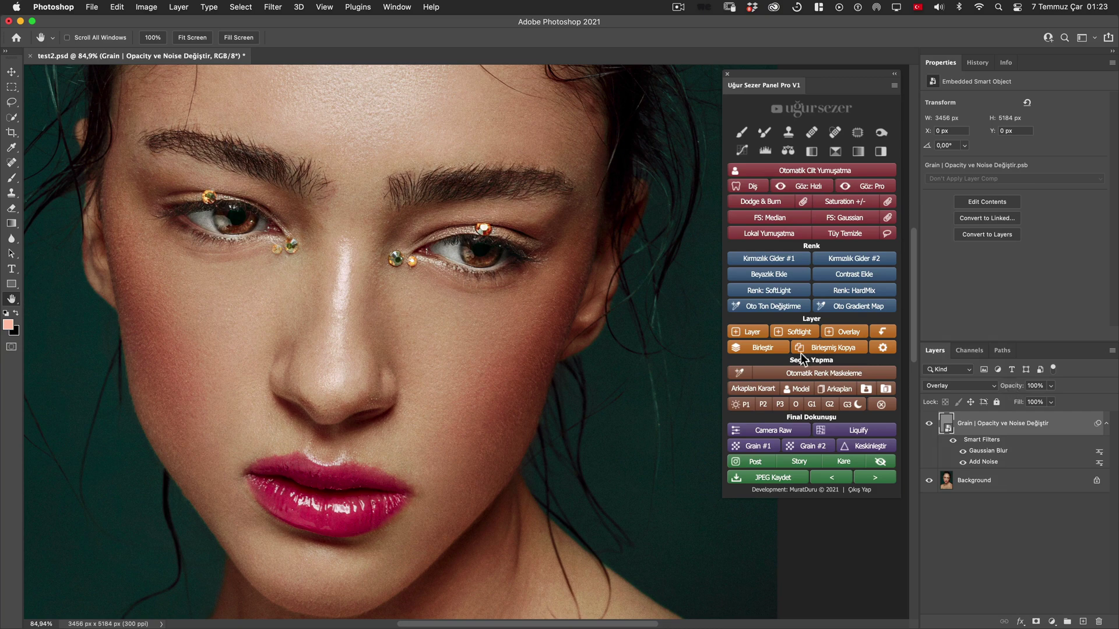
Step: Compare the cheek with the Overlay grain hidden, then add the 'Grain | CameraRaw Değiştir' layer
{"action": "scroll", "coordinate": [511, 309], "scroll_direction": "up", "scroll_amount": 3}
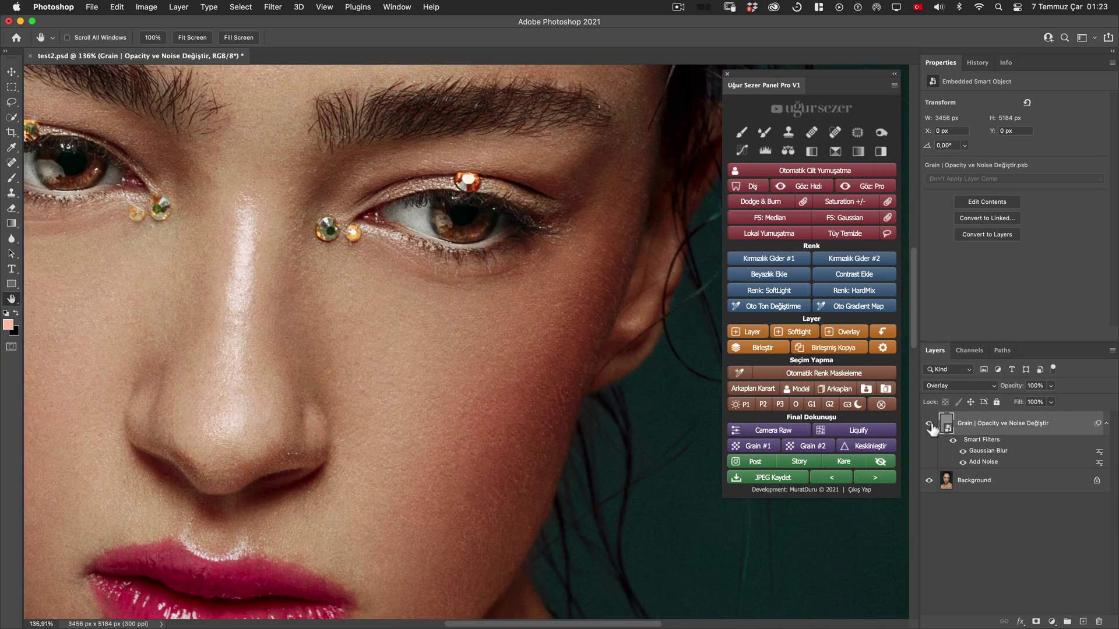
{"action": "left_click", "coordinate": [929, 424]}
{"action": "left_click_drag", "start_coordinate": [549, 435], "coordinate": [424, 402]}
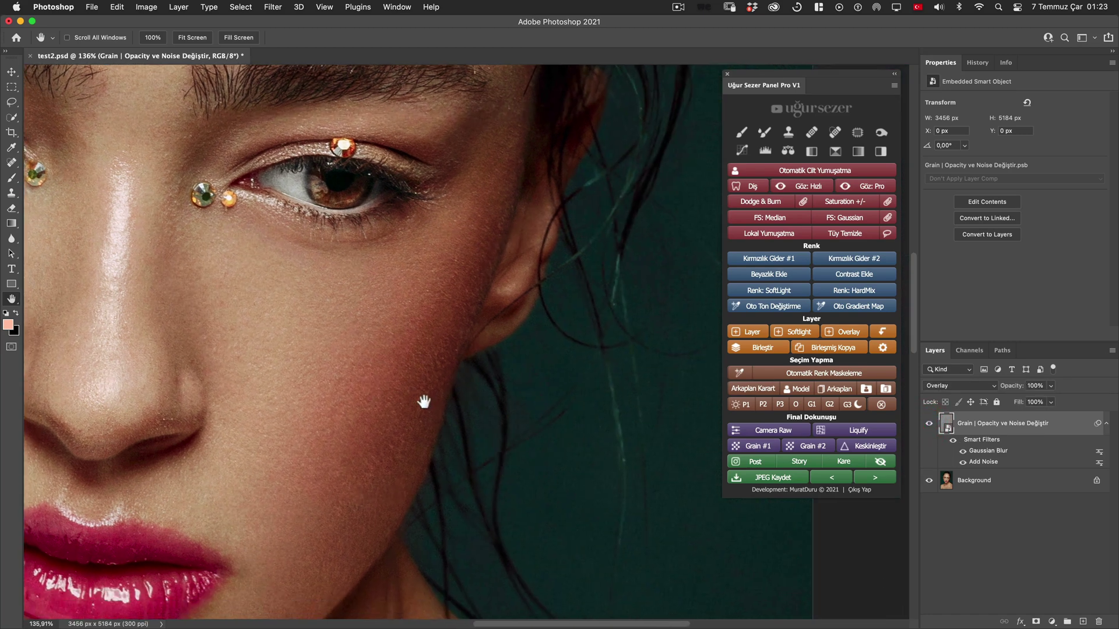
{"action": "left_click", "coordinate": [929, 424]}
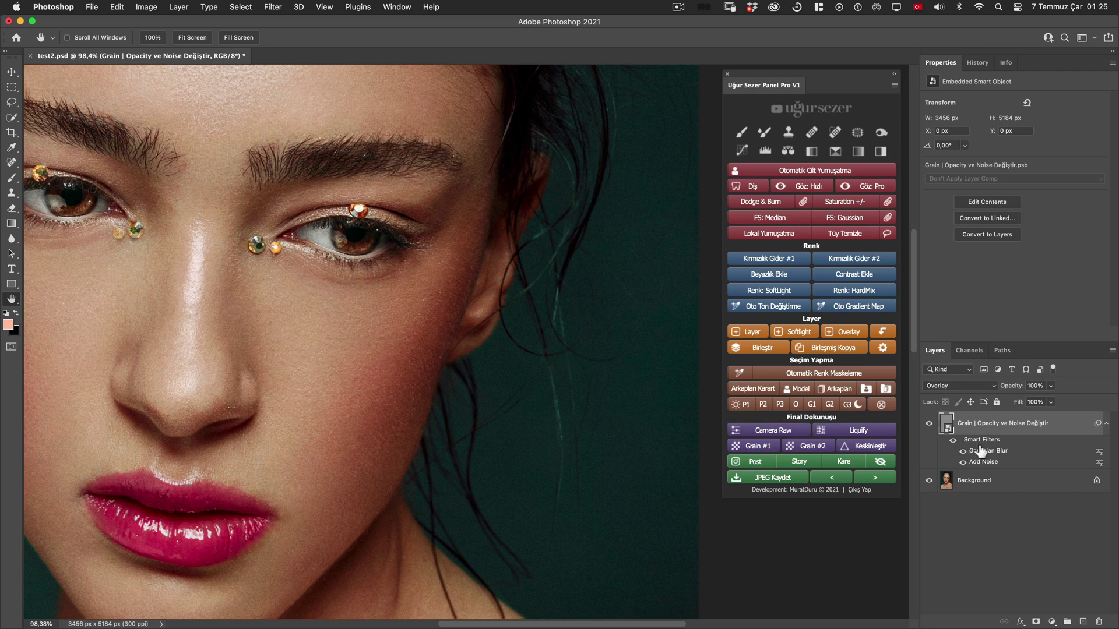
{"action": "left_click", "coordinate": [822, 450]}
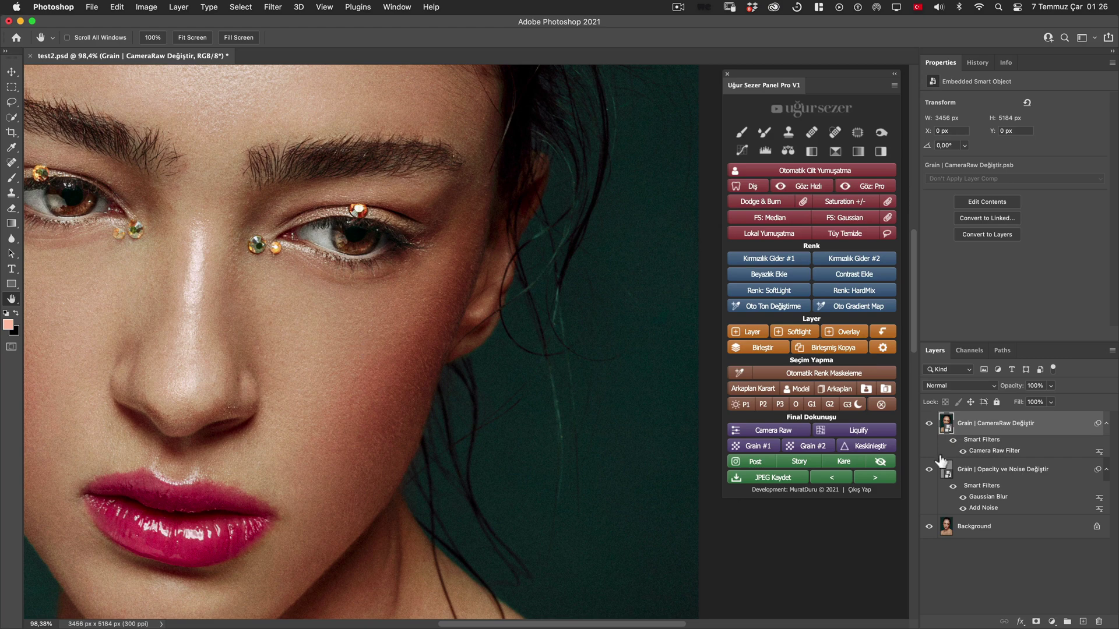
{"action": "scroll", "coordinate": [657, 405], "scroll_direction": "up", "scroll_amount": 5}
{"action": "left_click", "coordinate": [929, 424]}
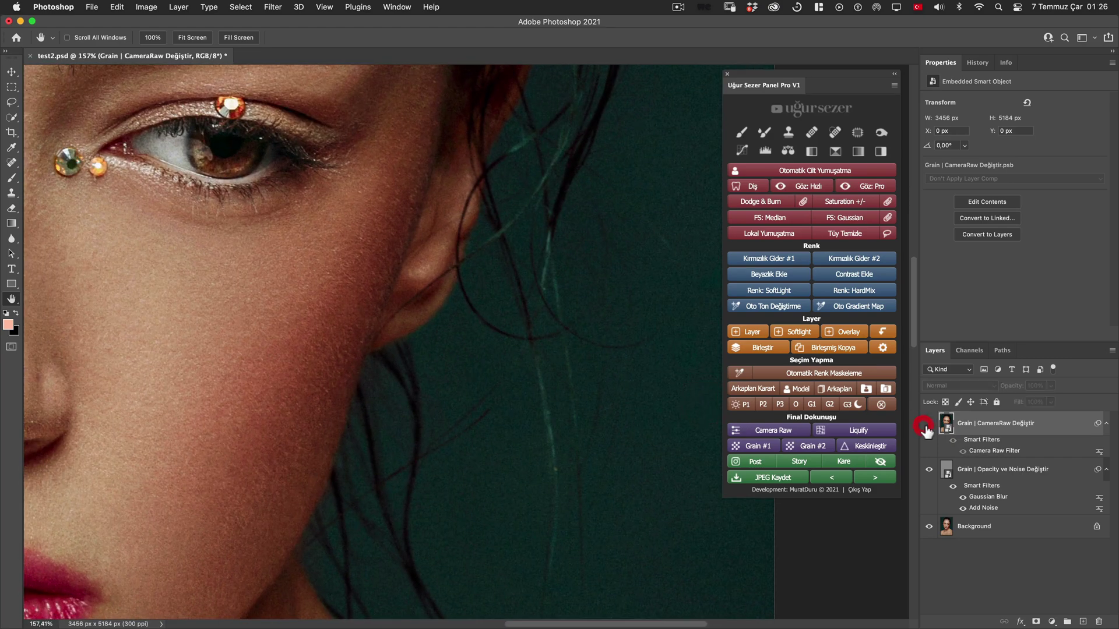
{"action": "left_click", "coordinate": [928, 426]}
{"action": "scroll", "coordinate": [600, 327], "scroll_direction": "down", "scroll_amount": 3}
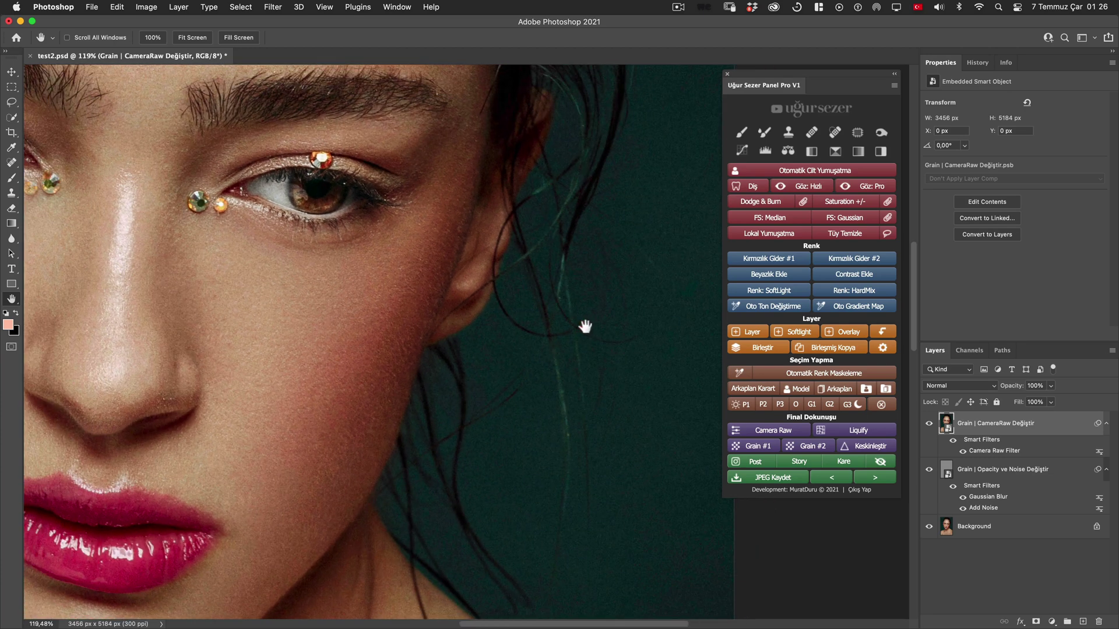
{"action": "left_click", "coordinate": [586, 328]}
{"action": "double_click", "coordinate": [996, 453]}
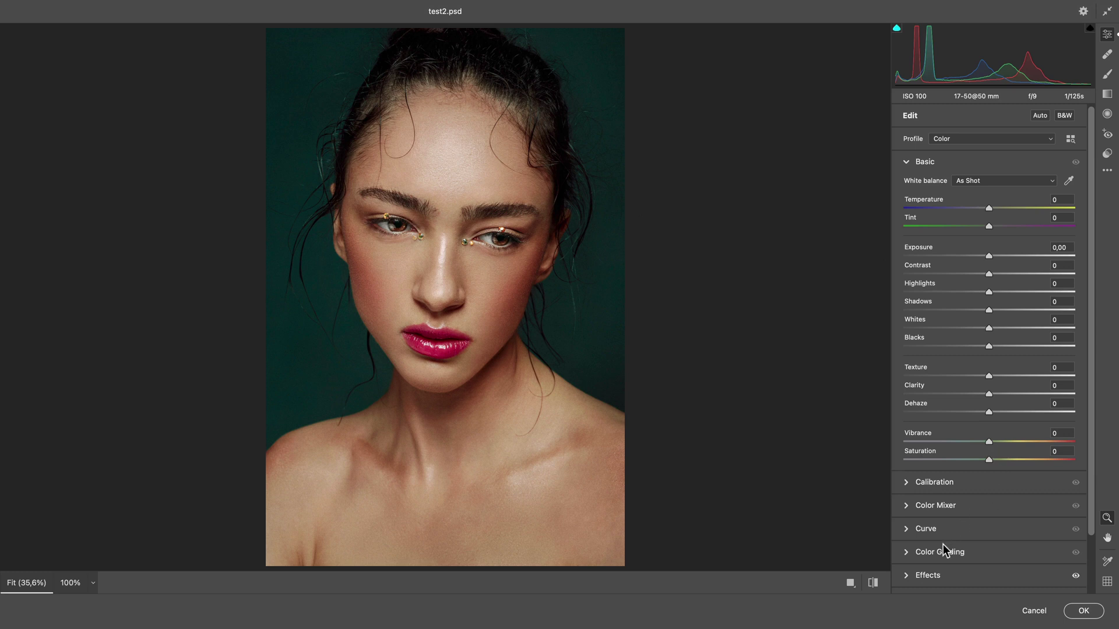
{"action": "scroll", "coordinate": [944, 554], "scroll_direction": "down", "scroll_amount": 1}
{"action": "left_click", "coordinate": [944, 561]}
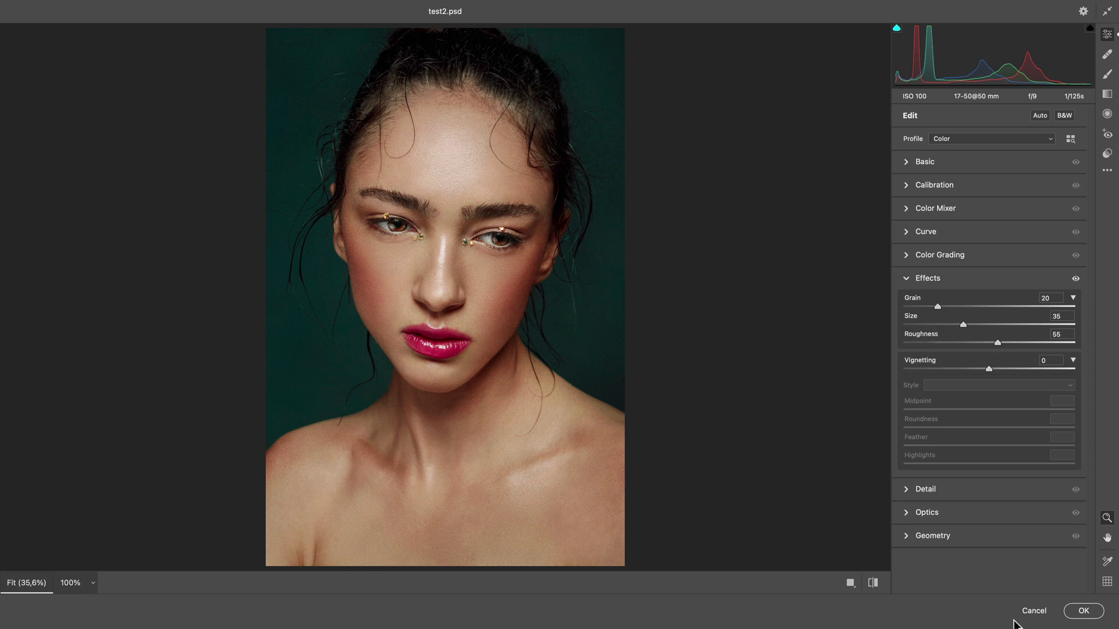
{"action": "left_click", "coordinate": [1082, 610]}
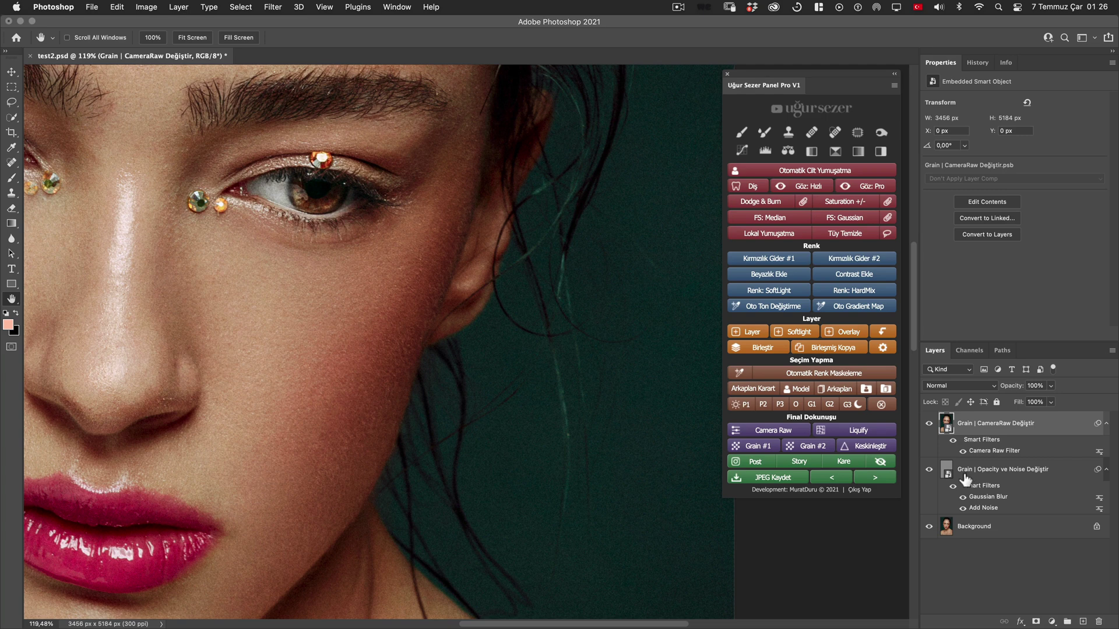
{"action": "left_click_drag", "start_coordinate": [620, 437], "coordinate": [612, 417]}
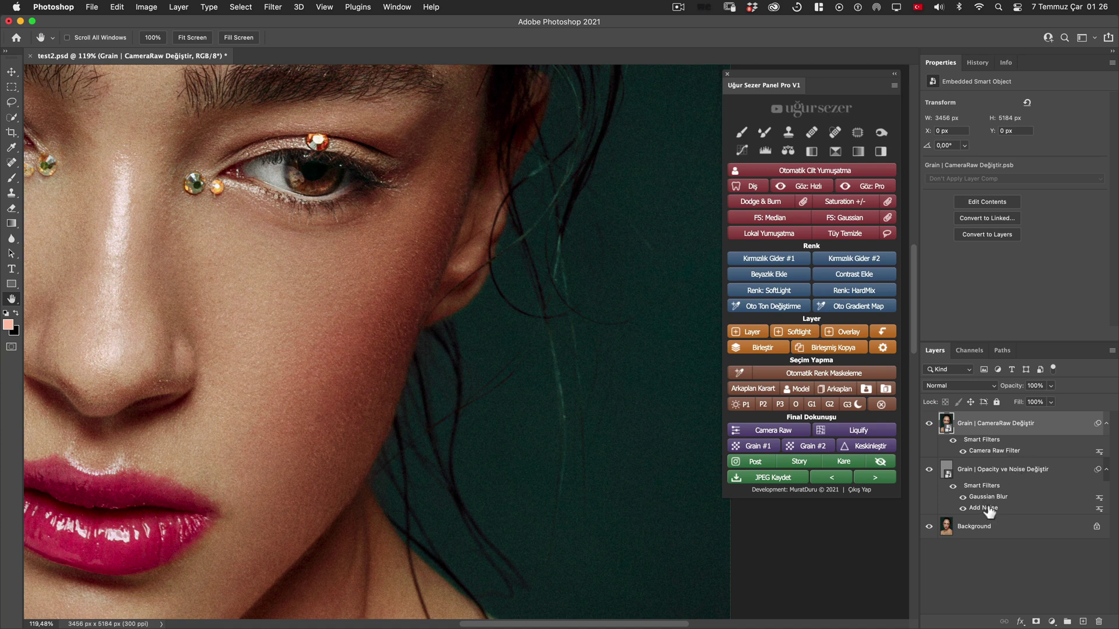
{"action": "left_click", "coordinate": [1004, 472]}
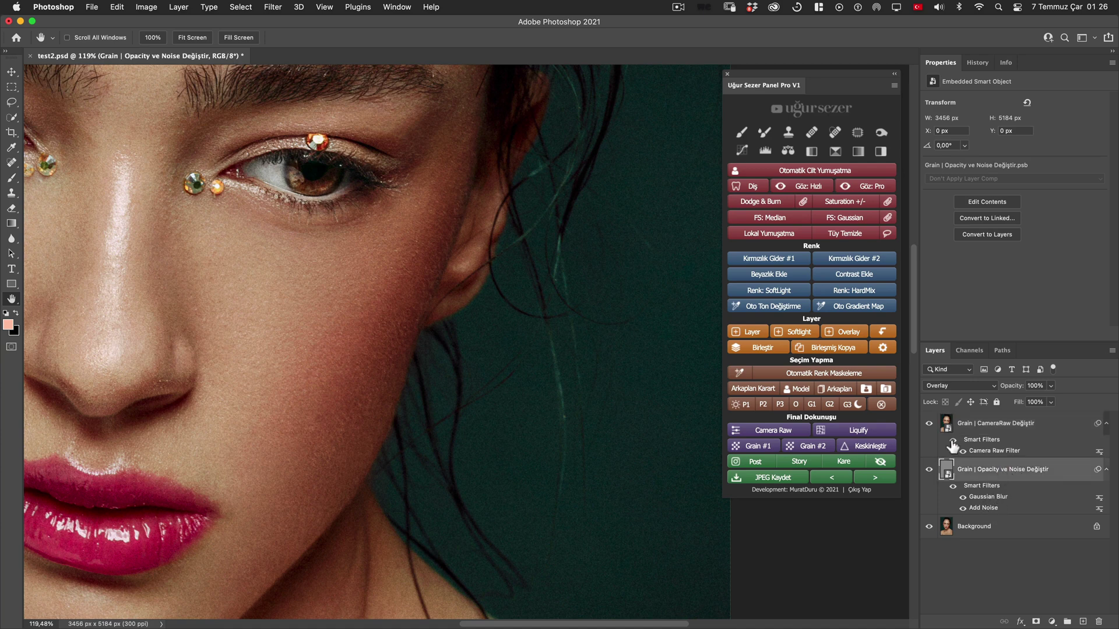
{"action": "left_click", "coordinate": [985, 426]}
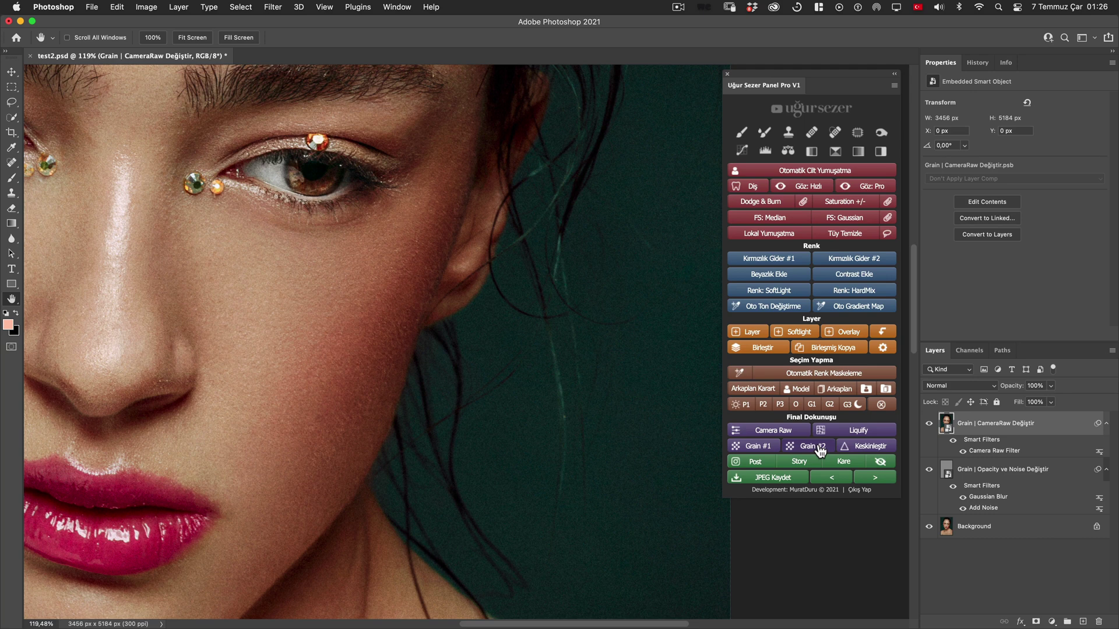
{"action": "left_click", "coordinate": [982, 470]}
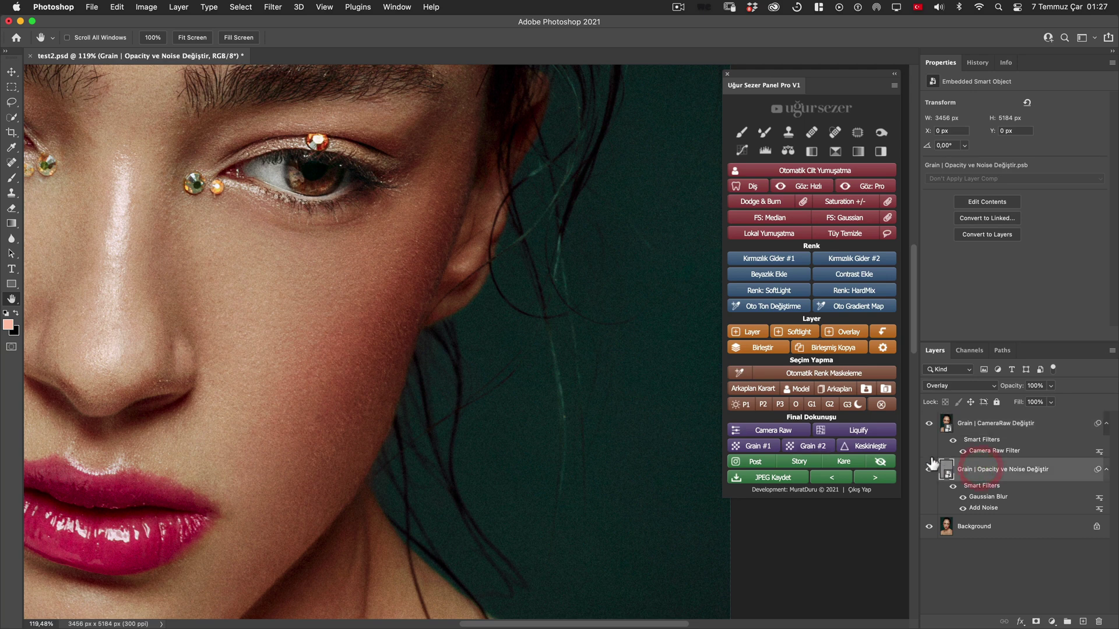
{"action": "left_click_drag", "start_coordinate": [654, 408], "coordinate": [690, 419]}
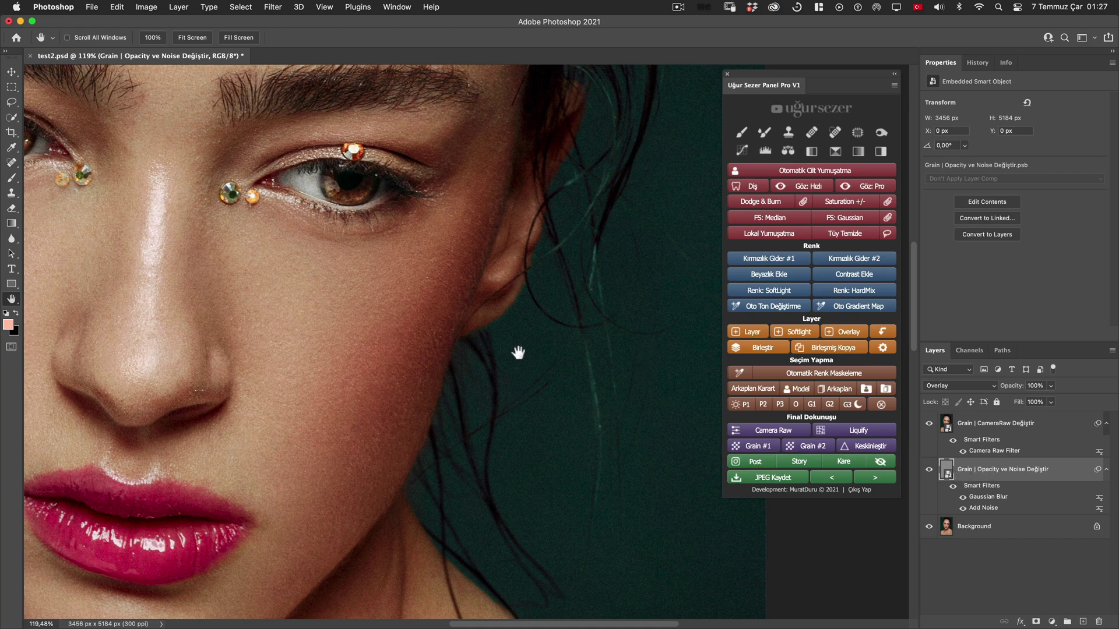
{"action": "scroll", "coordinate": [518, 352], "scroll_direction": "down", "scroll_amount": 5}
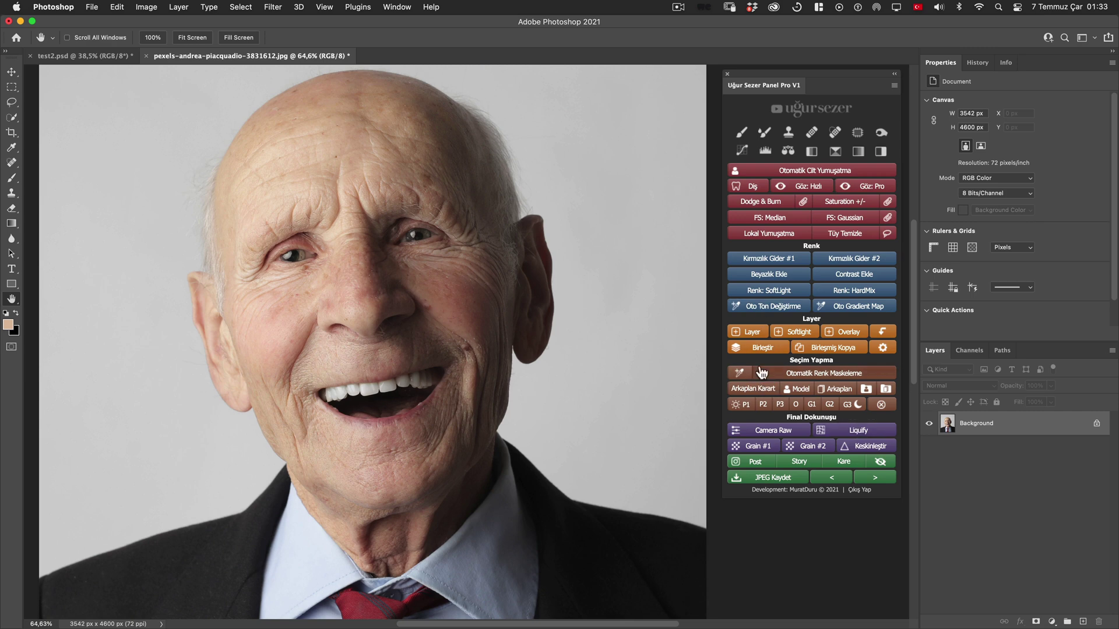
Step: Add a new empty retouch layer and set the Clone Stamp flow to 8
{"action": "left_click", "coordinate": [752, 332]}
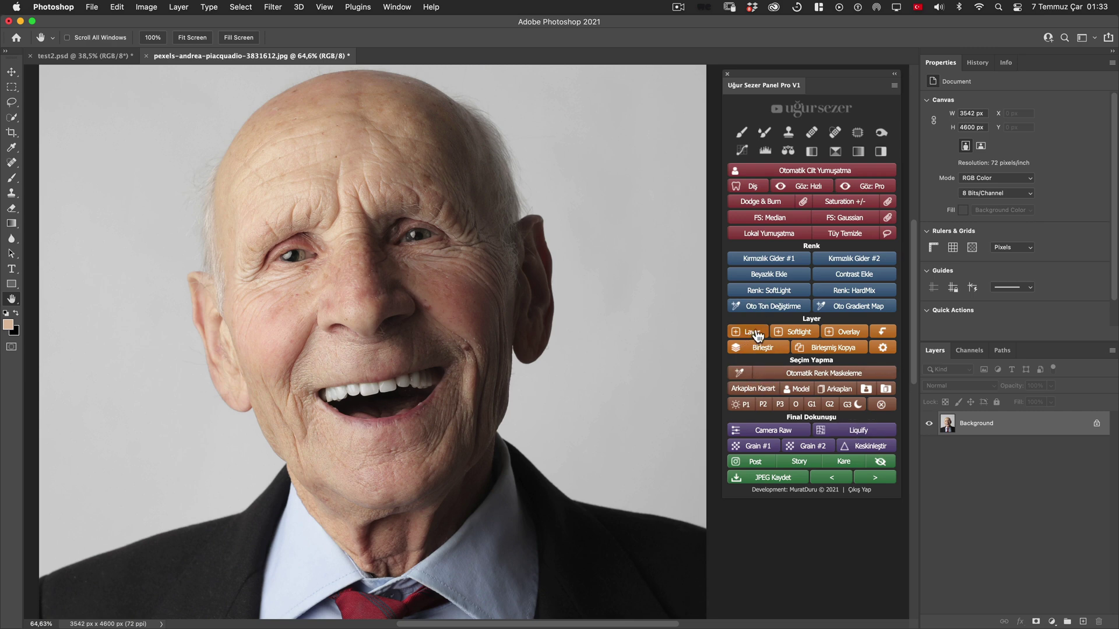
{"action": "left_click", "coordinate": [788, 133]}
{"action": "left_click", "coordinate": [327, 38]}
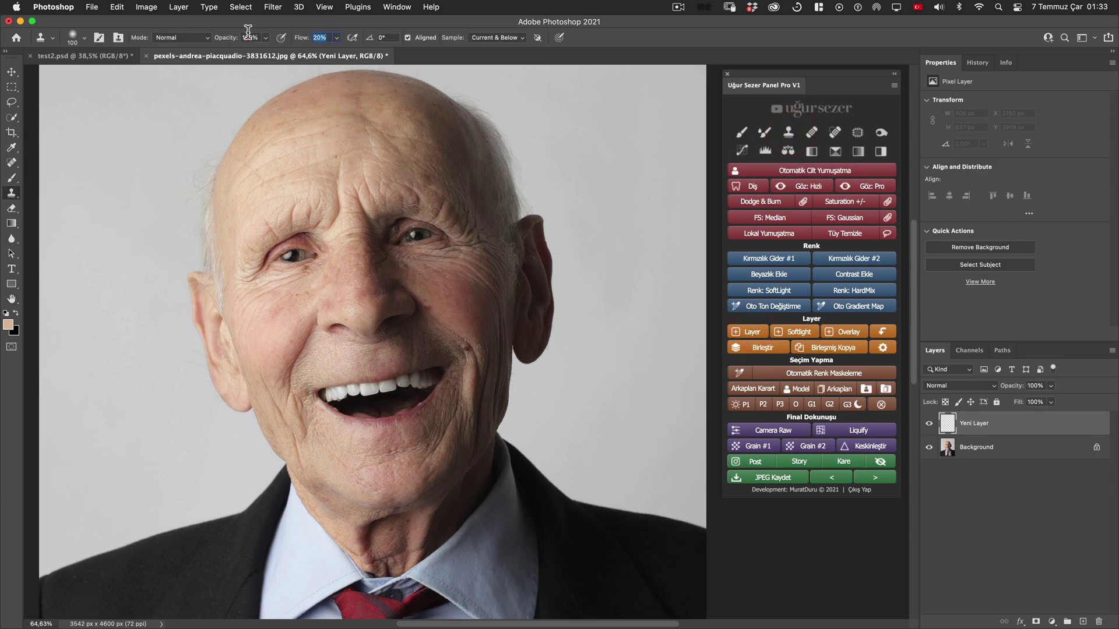
{"action": "type", "text": "8"}
{"action": "scroll", "coordinate": [293, 290], "scroll_direction": "up", "scroll_amount": 3}
{"action": "scroll", "coordinate": [307, 258], "scroll_direction": "up", "scroll_amount": 3}
Step: Clone clean skin over the cheek blemishes and the red spot
{"action": "left_click", "coordinate": [344, 357], "text": "alt"}
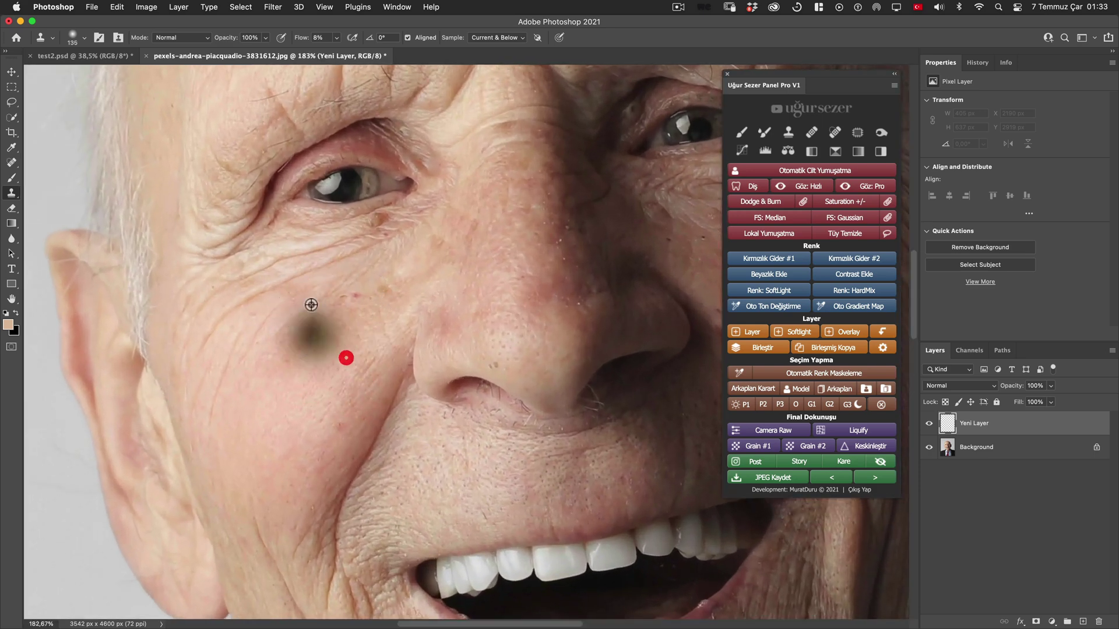
{"action": "left_click", "coordinate": [239, 423]}
{"action": "left_click", "coordinate": [254, 348]}
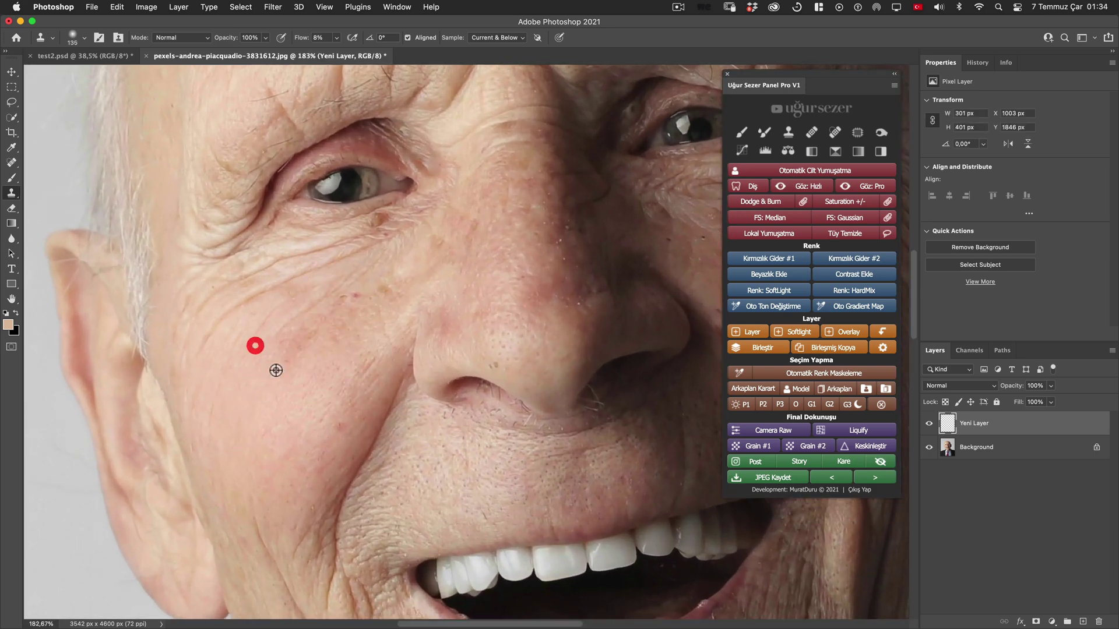
{"action": "left_click_drag", "start_coordinate": [332, 297], "coordinate": [358, 303]}
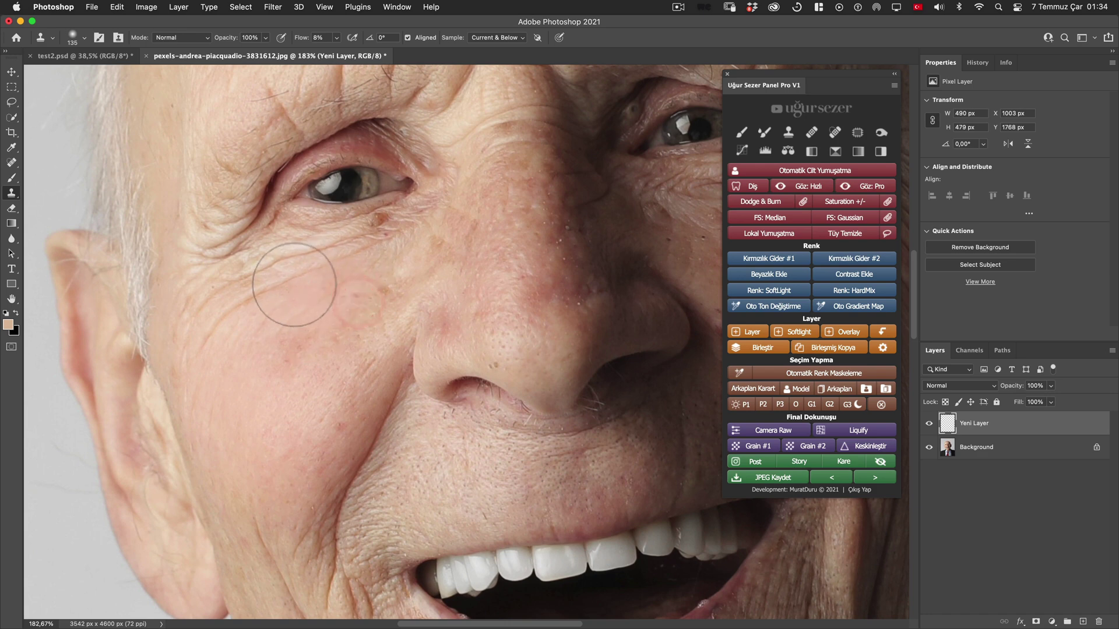
{"action": "left_click", "coordinate": [221, 344], "text": "alt"}
{"action": "left_click", "coordinate": [252, 334]}
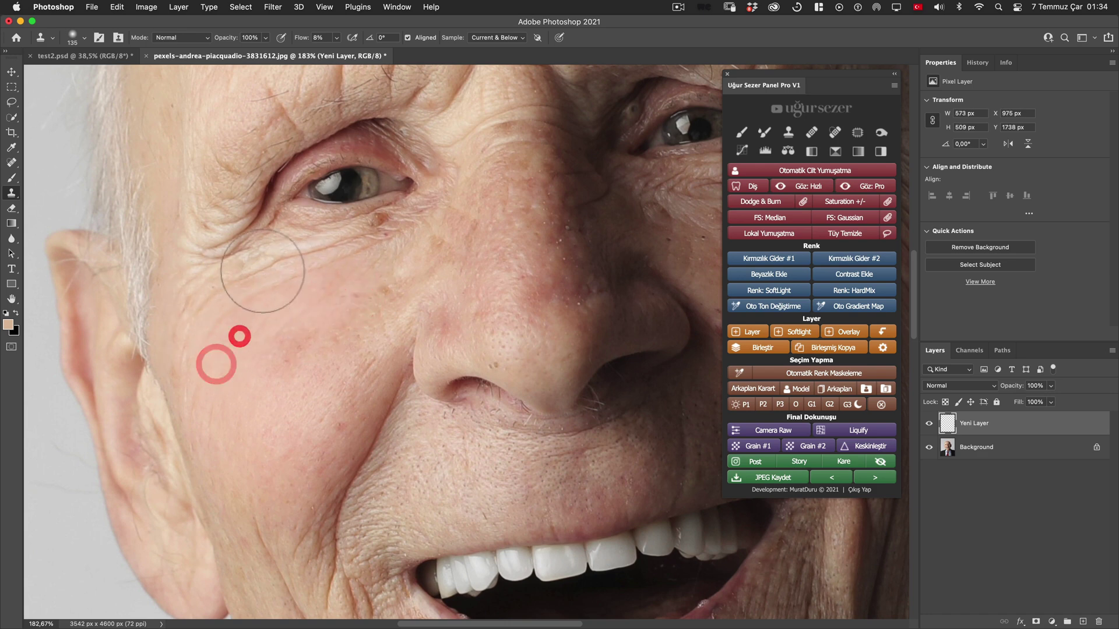
Step: Paint cloned smooth skin over the forehead, under-eye and cheek wrinkles
{"action": "left_click", "coordinate": [415, 227], "text": "alt"}
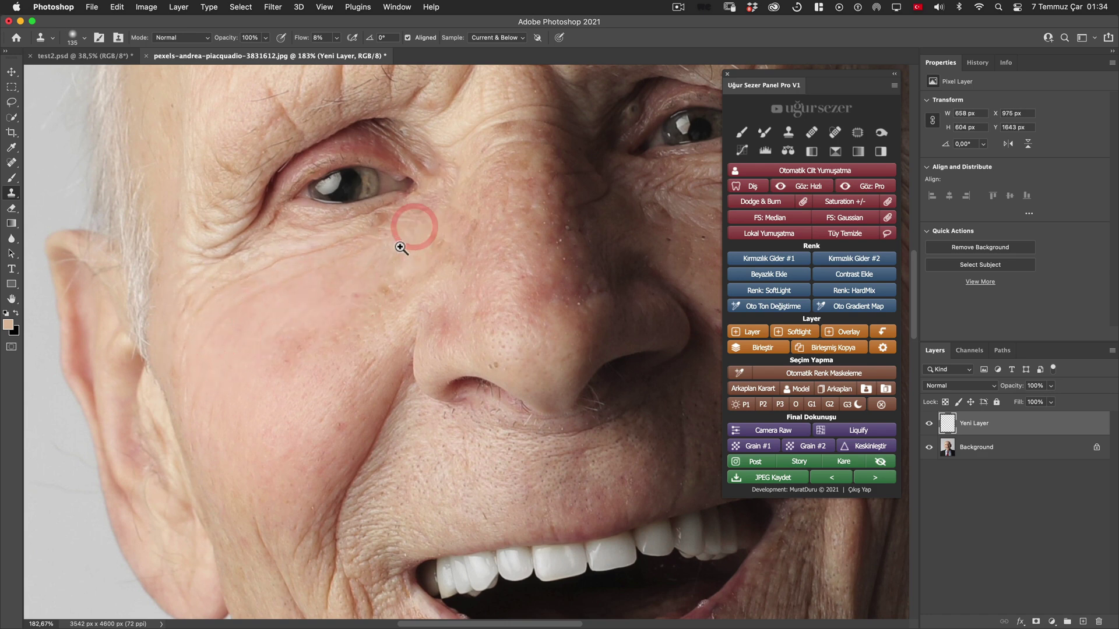
{"action": "scroll", "coordinate": [402, 244], "scroll_direction": "down", "scroll_amount": 5}
{"action": "scroll", "coordinate": [381, 233], "scroll_direction": "down", "scroll_amount": 2}
{"action": "left_click_drag", "start_coordinate": [382, 231], "coordinate": [432, 268]}
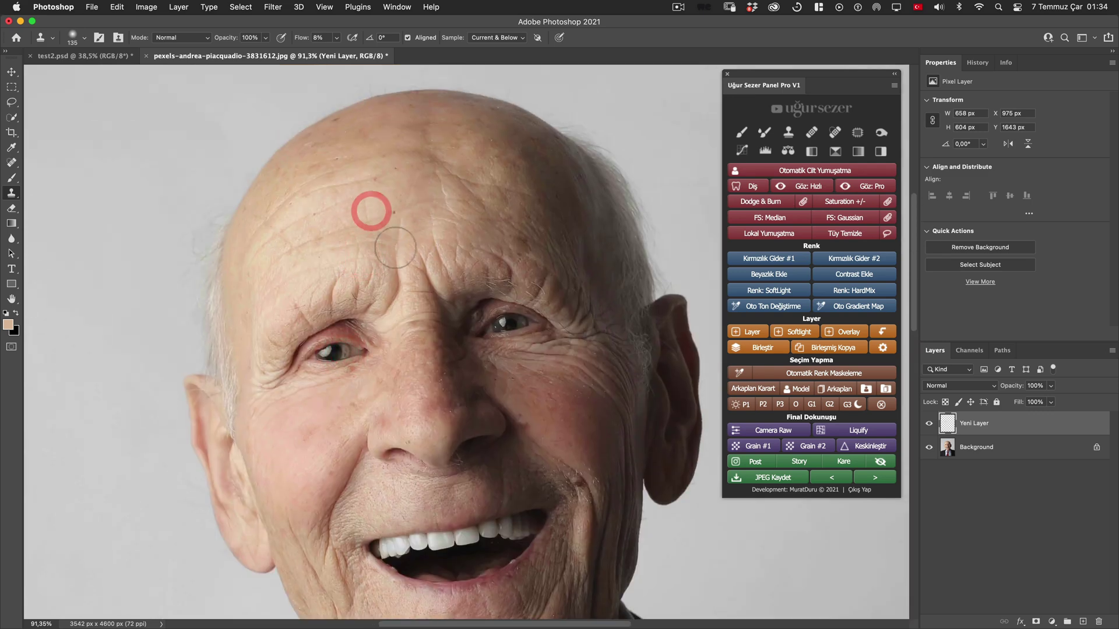
{"action": "scroll", "coordinate": [546, 384], "scroll_direction": "up", "scroll_amount": 3}
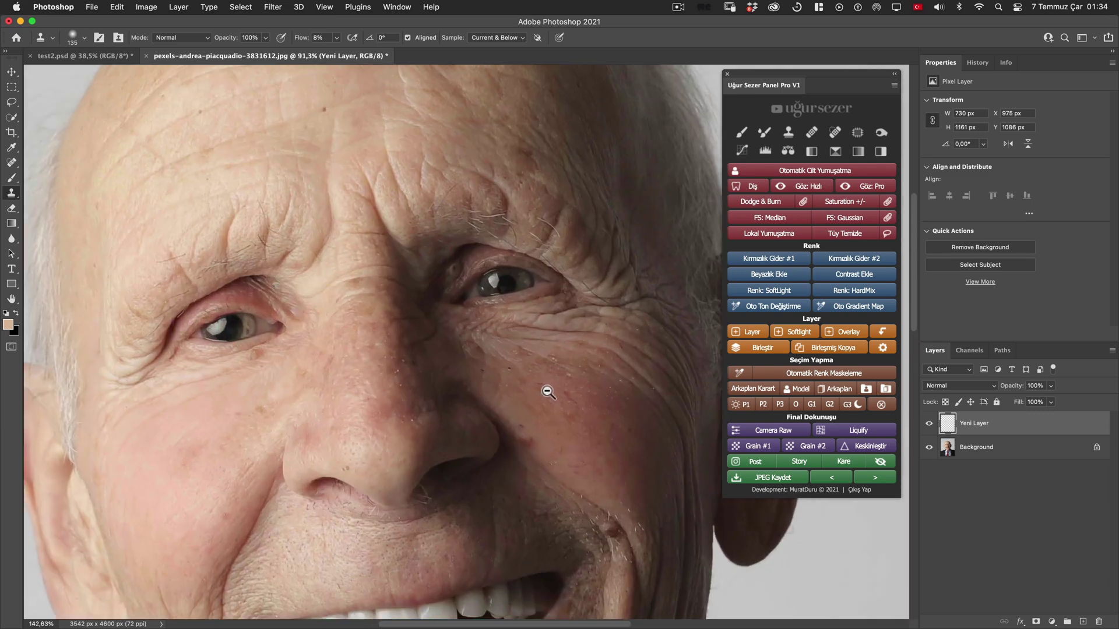
{"action": "mouse_move", "coordinate": [545, 381]}
{"action": "left_mouse_down"}
{"action": "mouse_move", "coordinate": [463, 358]}
{"action": "mouse_move", "coordinate": [602, 327]}
{"action": "left_mouse_up"}
{"action": "scroll", "coordinate": [583, 337], "scroll_direction": "right", "scroll_amount": 3}
{"action": "left_click_drag", "start_coordinate": [508, 363], "coordinate": [489, 361]}
{"action": "left_click_drag", "start_coordinate": [566, 352], "coordinate": [586, 376]}
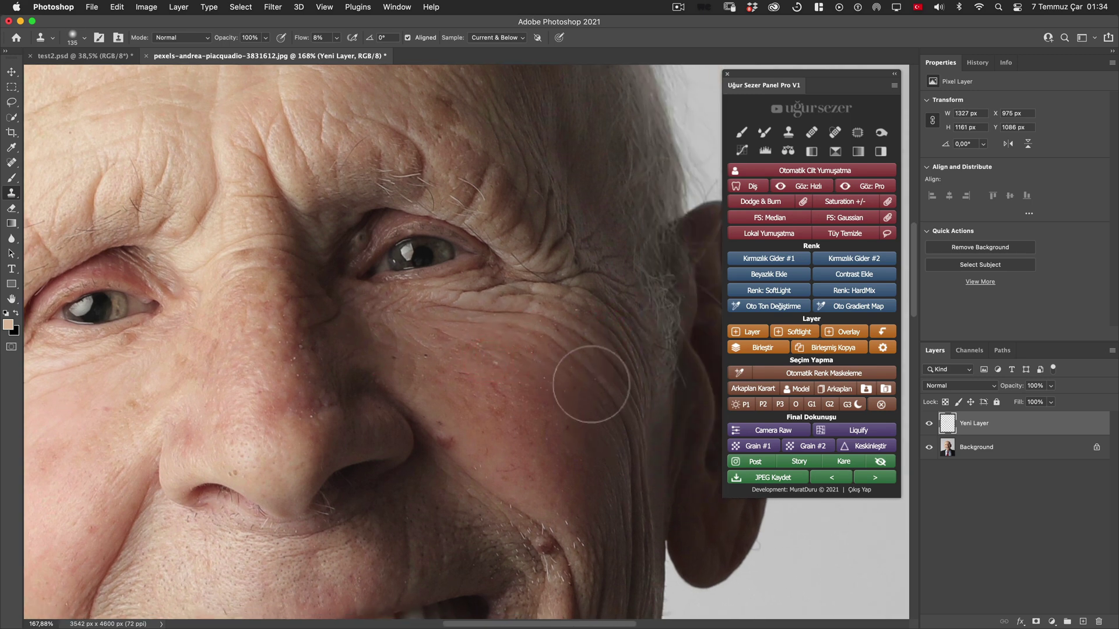
{"action": "mouse_move", "coordinate": [480, 342]}
{"action": "left_mouse_down"}
{"action": "mouse_move", "coordinate": [567, 328]}
{"action": "mouse_move", "coordinate": [600, 350]}
{"action": "left_mouse_up"}
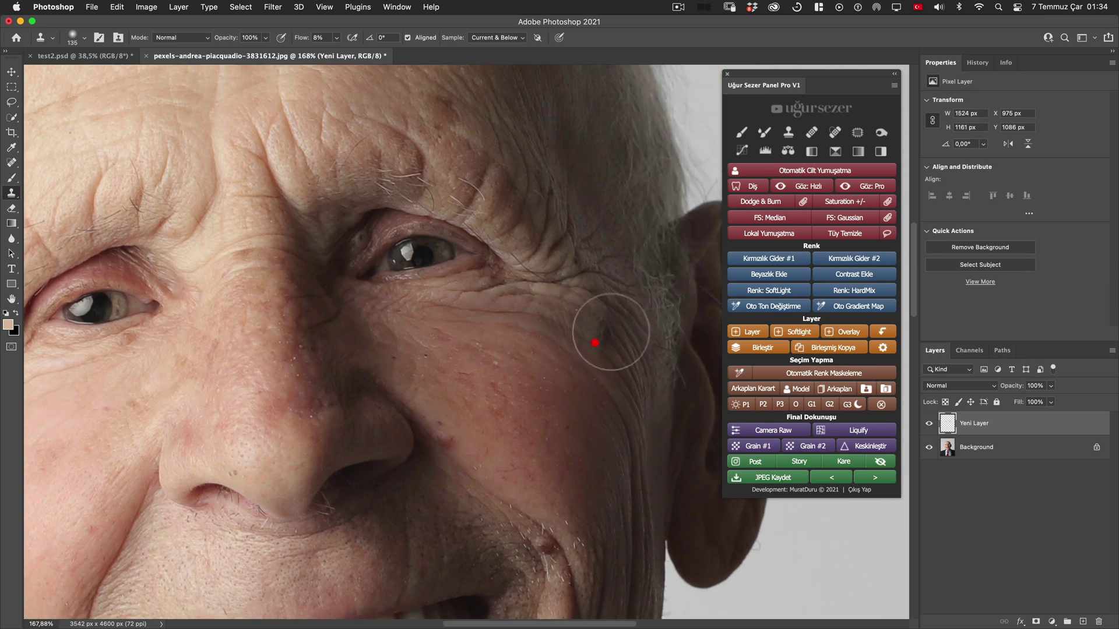
{"action": "left_click", "coordinate": [452, 353]}
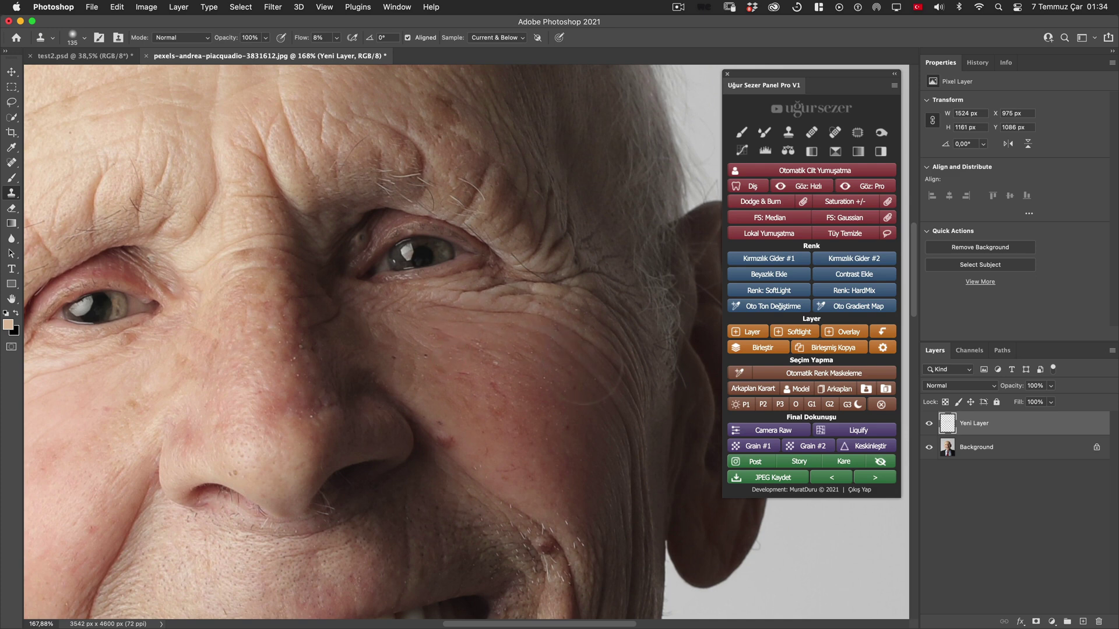
Step: With a smaller brush, smooth the cheek below the eye and compare the retouch on/off
{"action": "scroll", "coordinate": [335, 358], "scroll_direction": "left", "scroll_amount": 5}
{"action": "left_click_drag", "start_coordinate": [322, 384], "coordinate": [279, 387]}
{"action": "left_click", "coordinate": [198, 433], "text": "alt"}
{"action": "left_click", "coordinate": [200, 417], "text": "alt"}
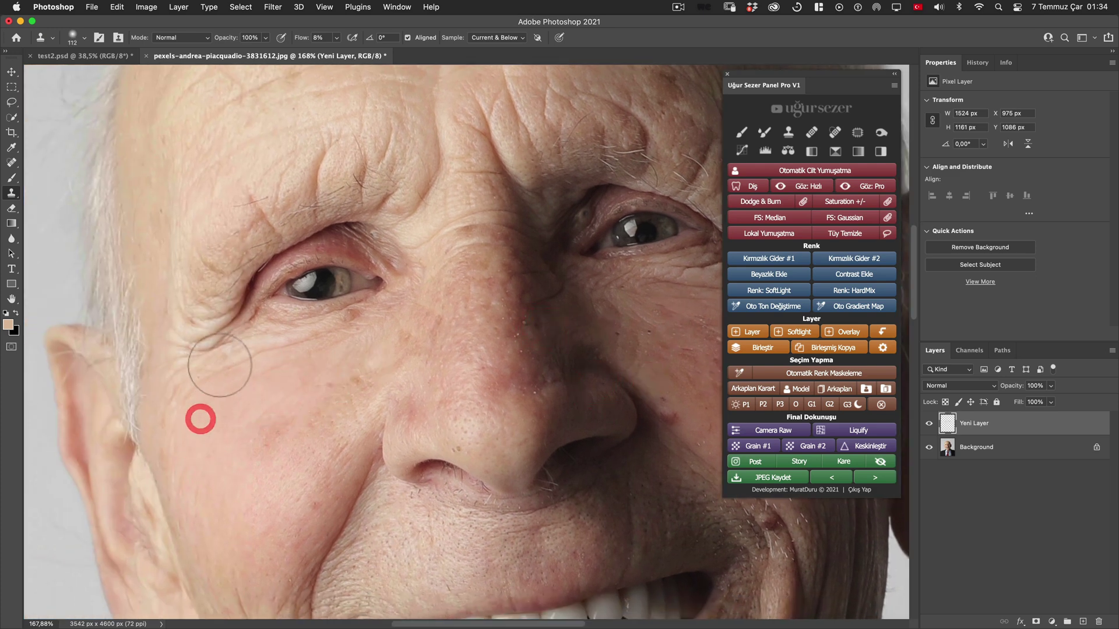
{"action": "key", "text": "bracketright"}
{"action": "key", "text": "bracketright"}
{"action": "key", "text": "bracketright"}
{"action": "scroll", "coordinate": [251, 373], "scroll_direction": "up", "scroll_amount": 5}
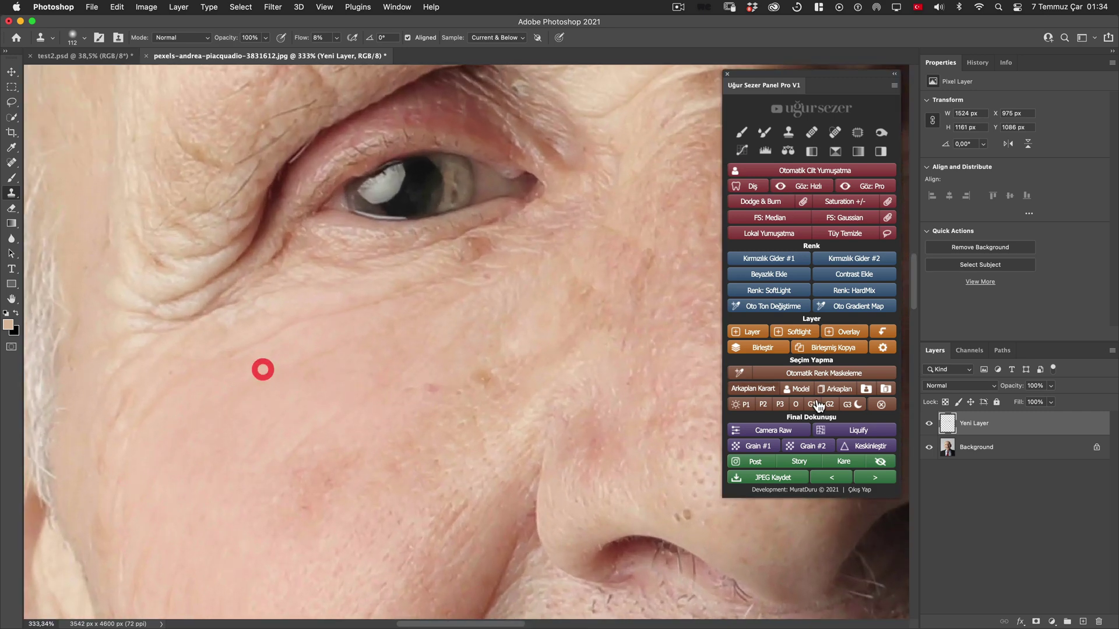
{"action": "left_click", "coordinate": [928, 424]}
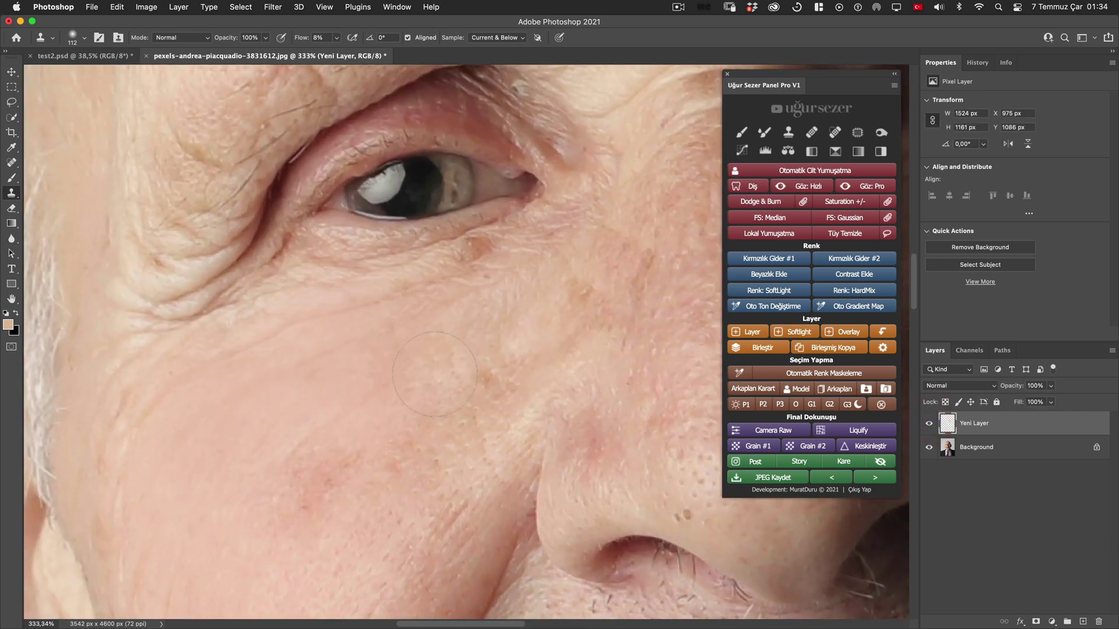
{"action": "left_click_drag", "start_coordinate": [414, 415], "coordinate": [379, 415]}
{"action": "scroll", "coordinate": [414, 361], "scroll_direction": "down", "scroll_amount": 3}
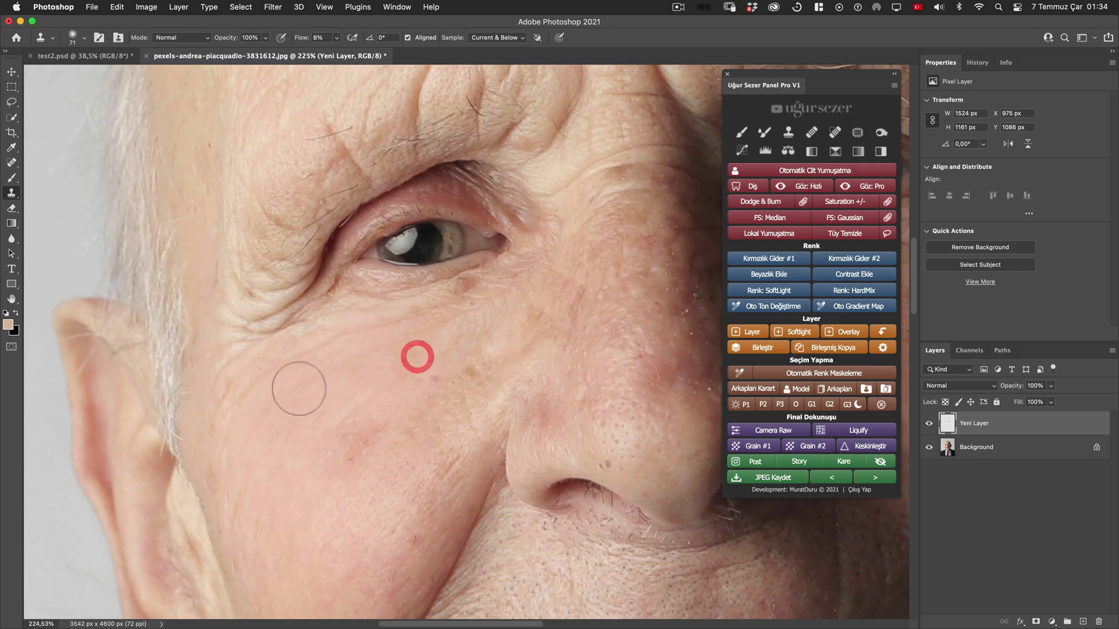
Step: Clone away the right-cheek dark spots and skin near the left eye, then add the Overlay grain layer
{"action": "left_click_drag", "start_coordinate": [557, 361], "coordinate": [387, 372]}
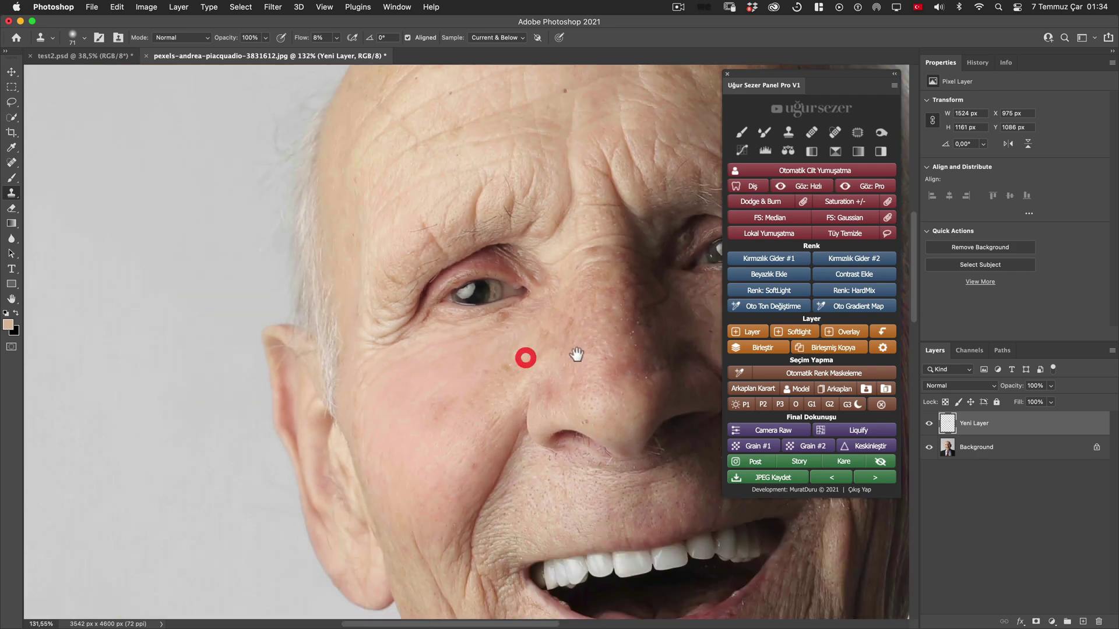
{"action": "left_click", "coordinate": [569, 357]}
{"action": "left_click", "coordinate": [627, 343]}
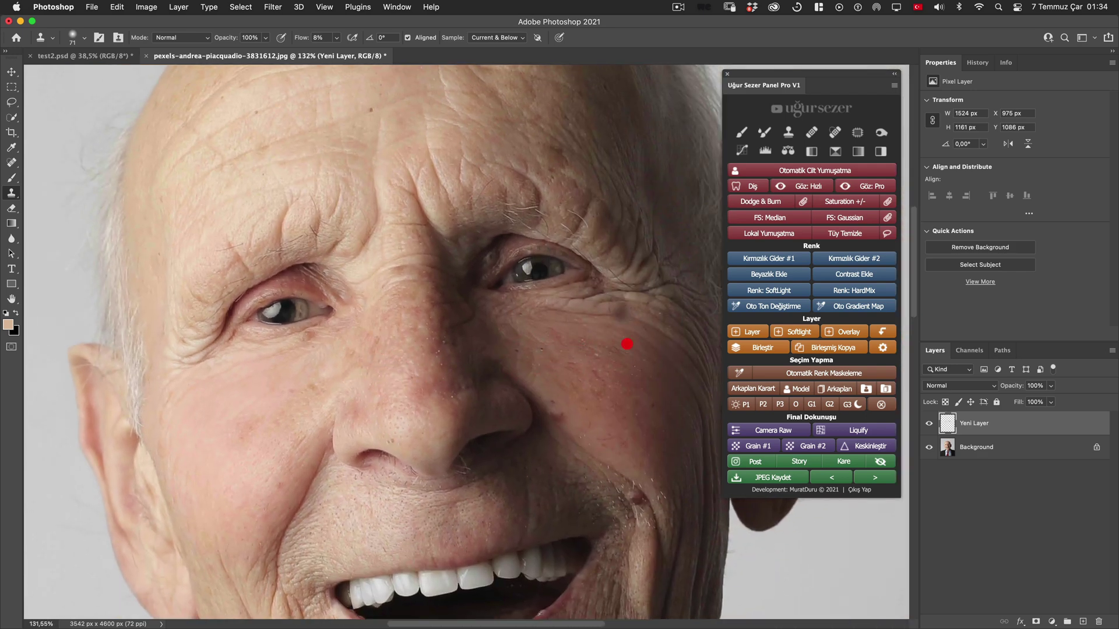
{"action": "left_click", "coordinate": [632, 354]}
{"action": "left_click", "coordinate": [675, 375]}
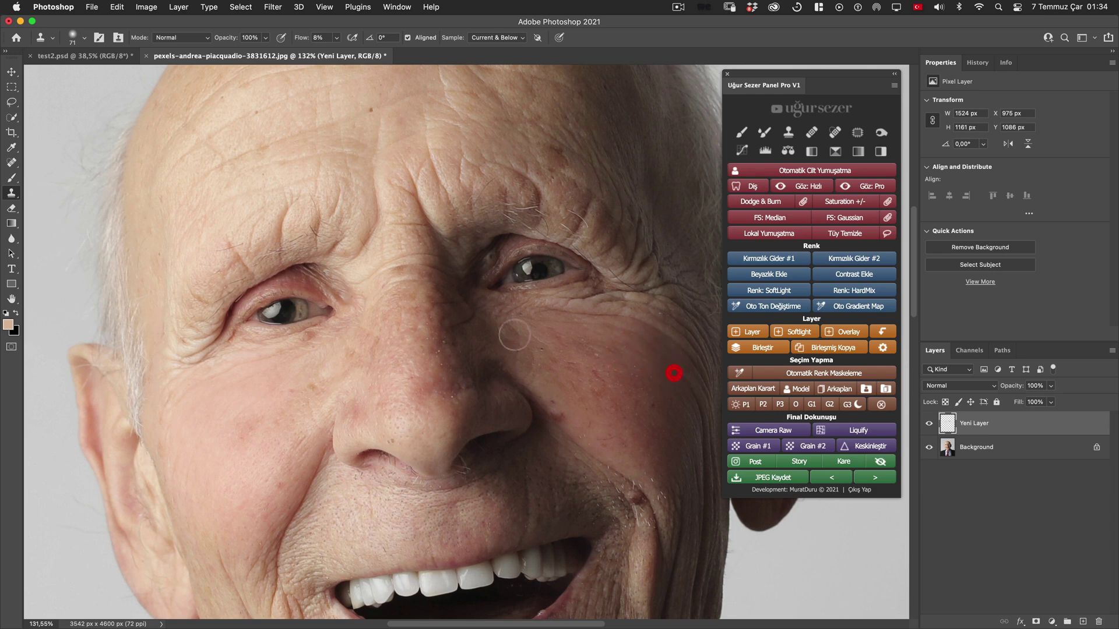
{"action": "left_click", "coordinate": [230, 248]}
{"action": "left_click_drag", "start_coordinate": [580, 340], "coordinate": [501, 335]}
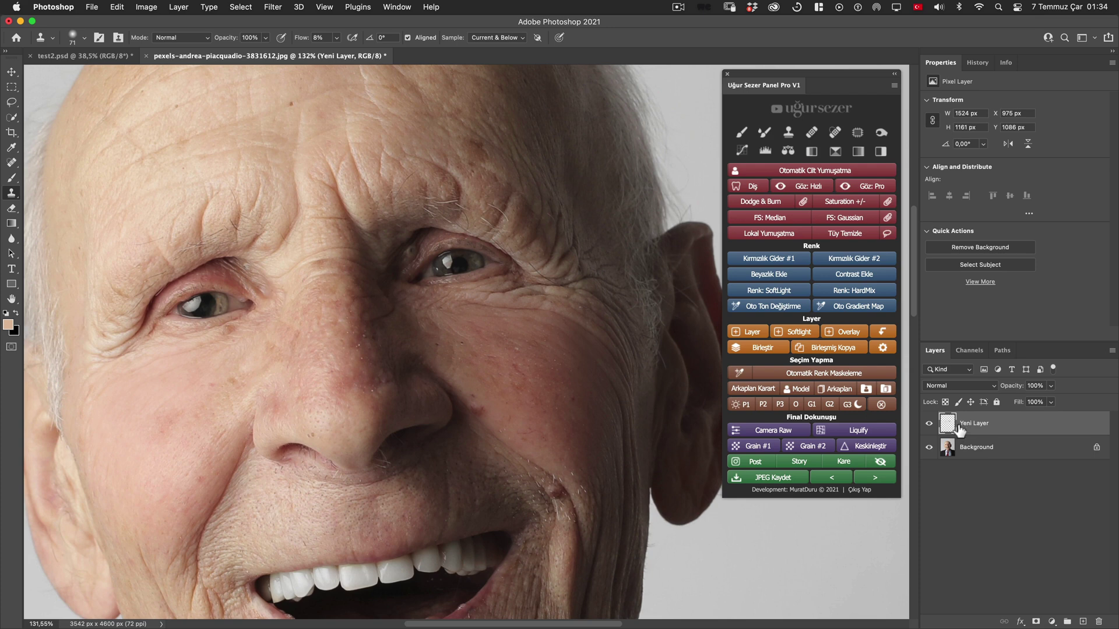
{"action": "left_click", "coordinate": [755, 448]}
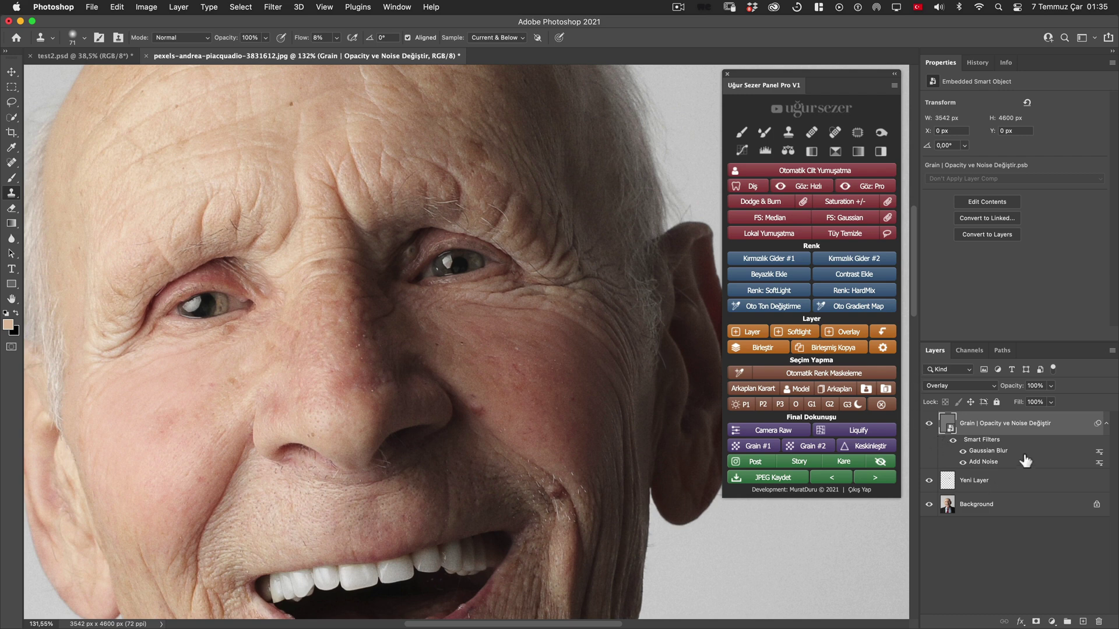
Step: Clip the Grain smart object to Yeni Layer and make Yeni Layer active again
{"action": "left_click", "coordinate": [885, 335]}
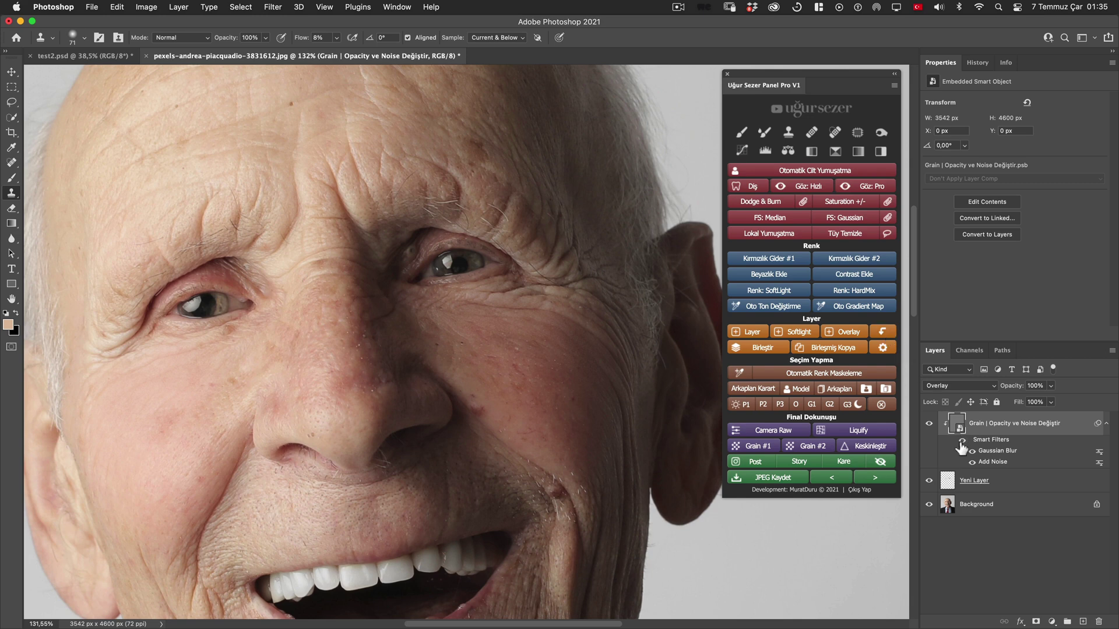
{"action": "left_click", "coordinate": [962, 489]}
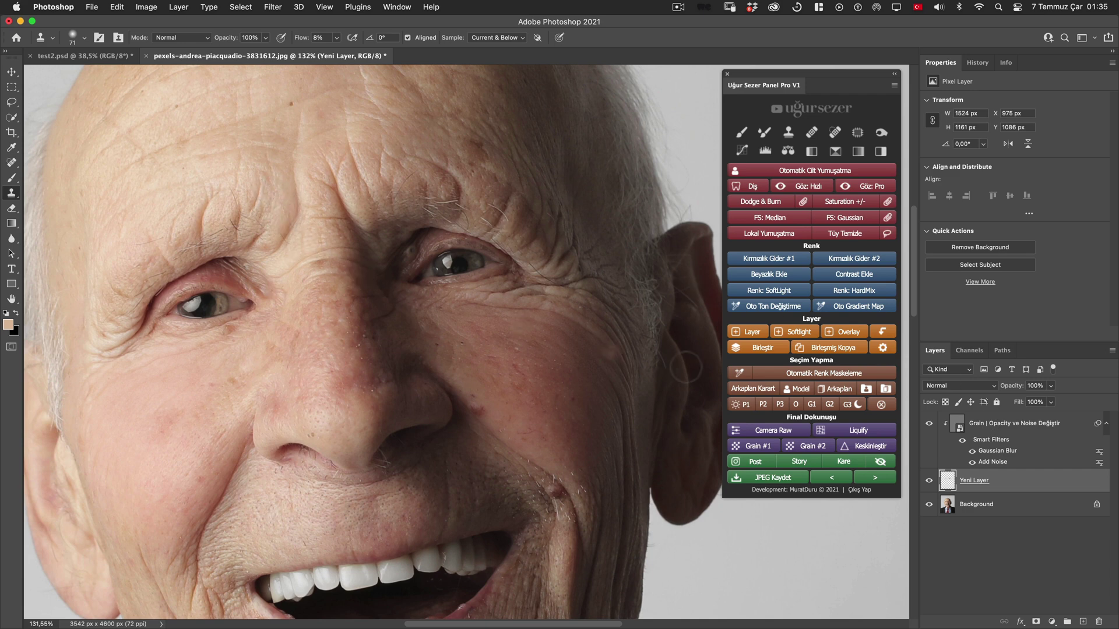
Step: Soften the frown line between the brows and the forehead wrinkles with cloned skin
{"action": "scroll", "coordinate": [295, 205], "scroll_direction": "up", "scroll_amount": 5}
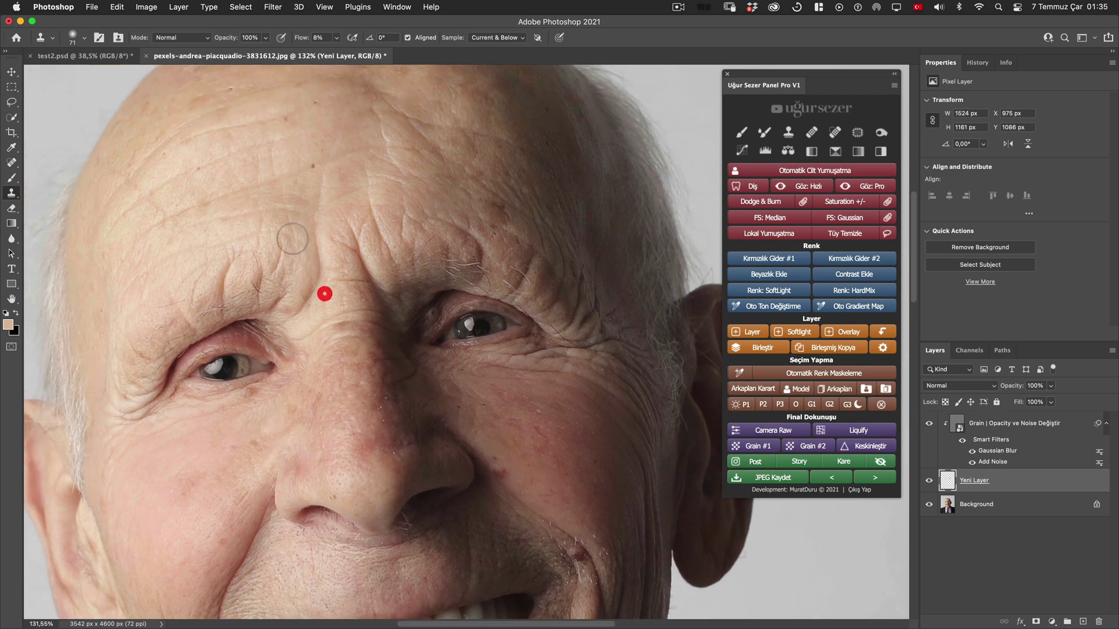
{"action": "left_click", "coordinate": [312, 233], "text": "alt"}
{"action": "left_click_drag", "start_coordinate": [344, 294], "coordinate": [352, 236]}
{"action": "scroll", "coordinate": [353, 235], "scroll_direction": "up", "scroll_amount": 5}
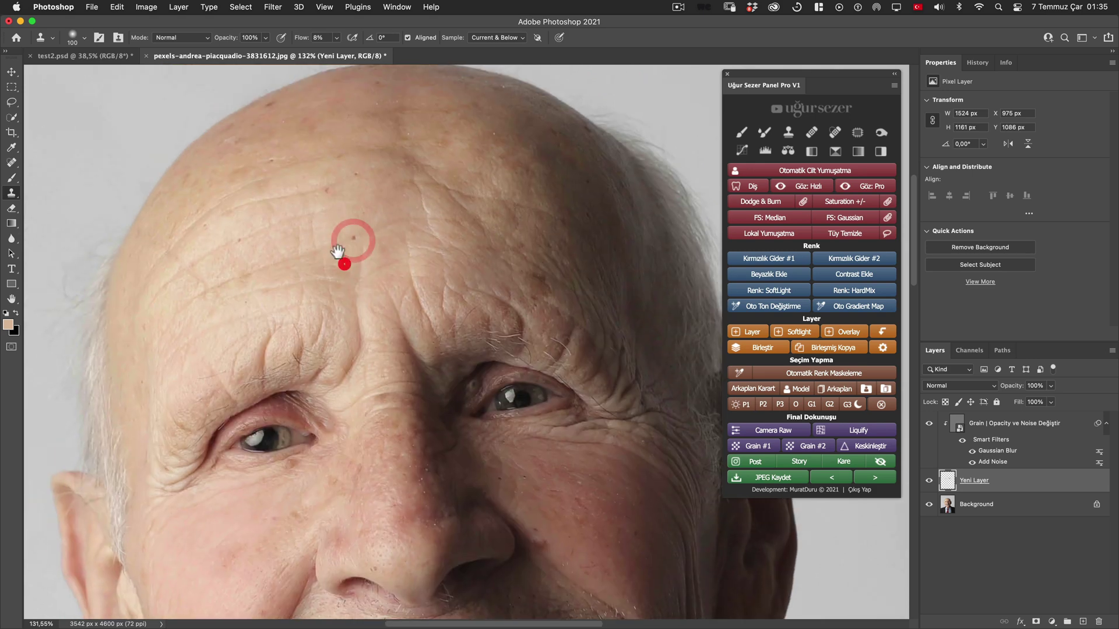
{"action": "left_click", "coordinate": [349, 237]}
{"action": "left_click", "coordinate": [348, 213]}
{"action": "left_click", "coordinate": [394, 253]}
{"action": "left_click", "coordinate": [427, 317]}
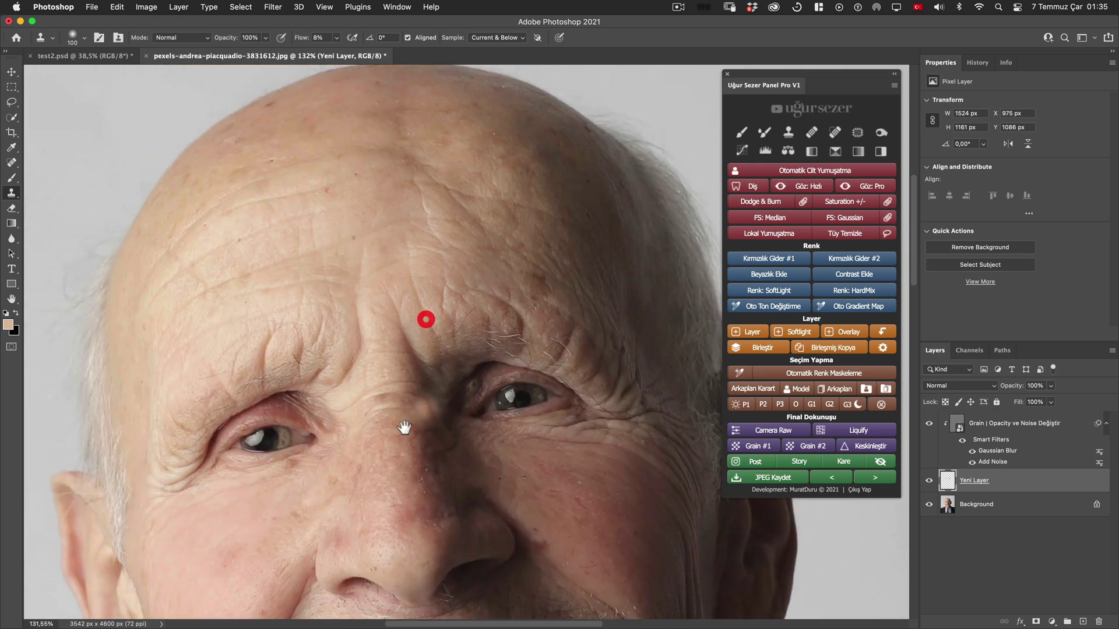
{"action": "scroll", "coordinate": [427, 317], "scroll_direction": "down", "scroll_amount": 3}
{"action": "scroll", "coordinate": [427, 317], "scroll_direction": "left", "scroll_amount": 4}
{"action": "left_click", "coordinate": [477, 364]}
Step: Dab cloned skin over the cheek and nose wrinkles, then compare the retouch on/off
{"action": "left_click", "coordinate": [250, 439]}
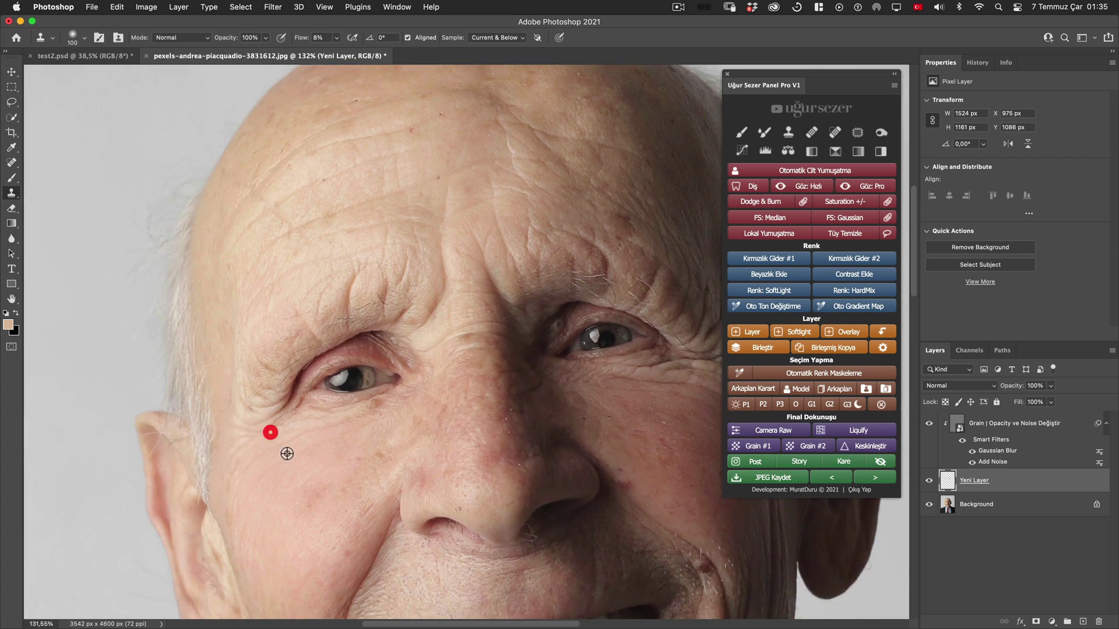
{"action": "scroll", "coordinate": [457, 531], "scroll_direction": "down", "scroll_amount": 3}
{"action": "left_click", "coordinate": [426, 422]}
{"action": "left_click", "coordinate": [304, 435], "text": "alt"}
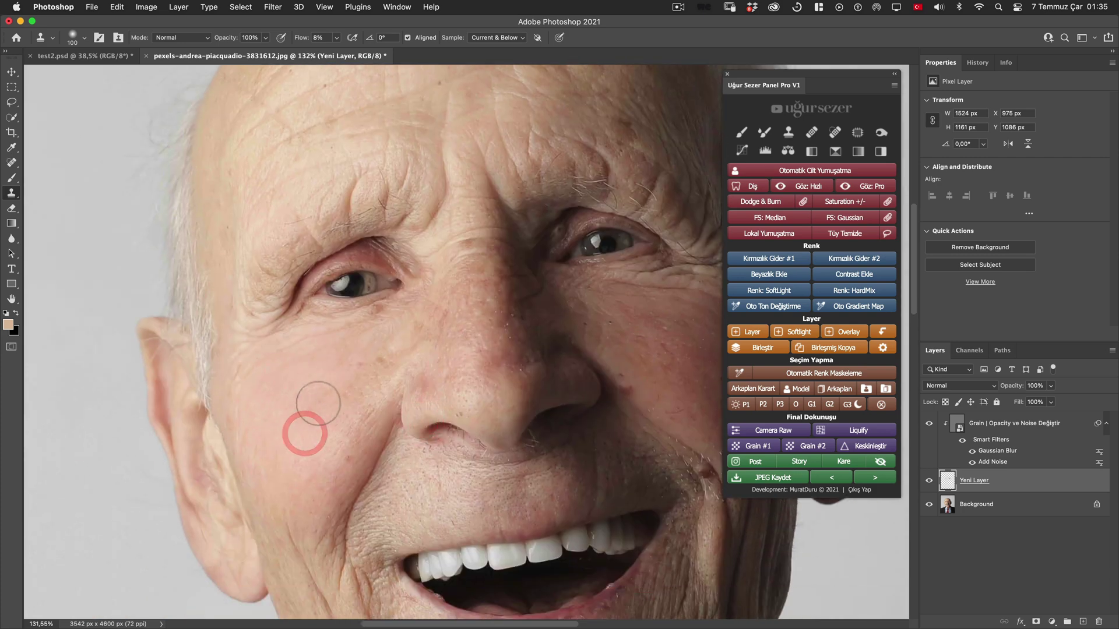
{"action": "left_click", "coordinate": [325, 407]}
{"action": "left_click", "coordinate": [315, 452]}
{"action": "left_click", "coordinate": [349, 447]}
{"action": "left_click", "coordinate": [347, 390]}
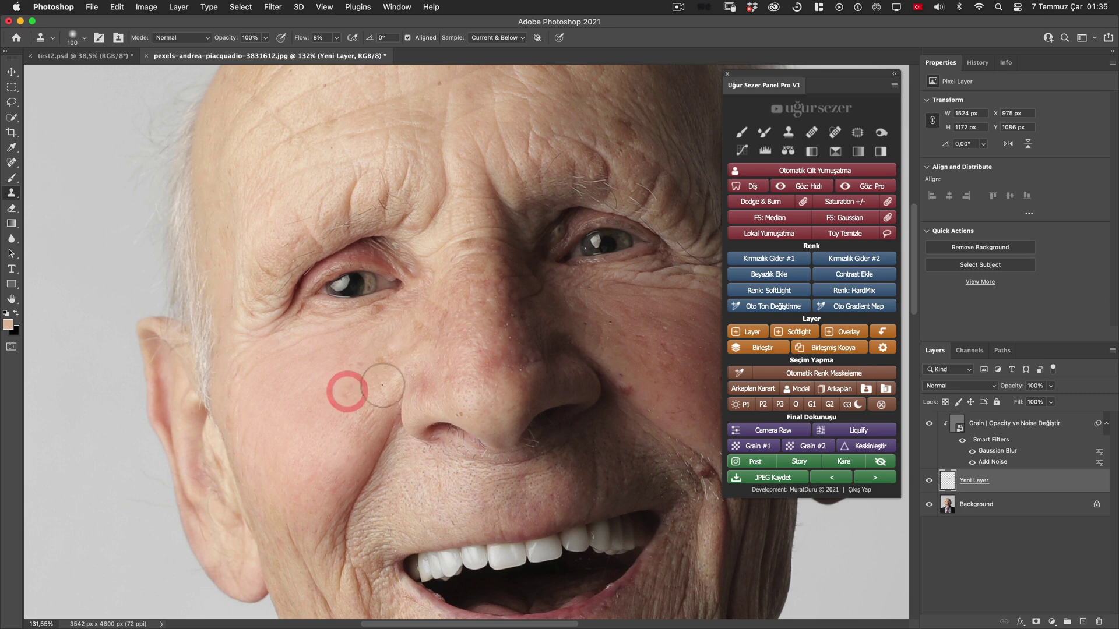
{"action": "scroll", "coordinate": [457, 375], "scroll_direction": "down", "scroll_amount": 2}
{"action": "left_click_drag", "start_coordinate": [457, 374], "coordinate": [463, 387]}
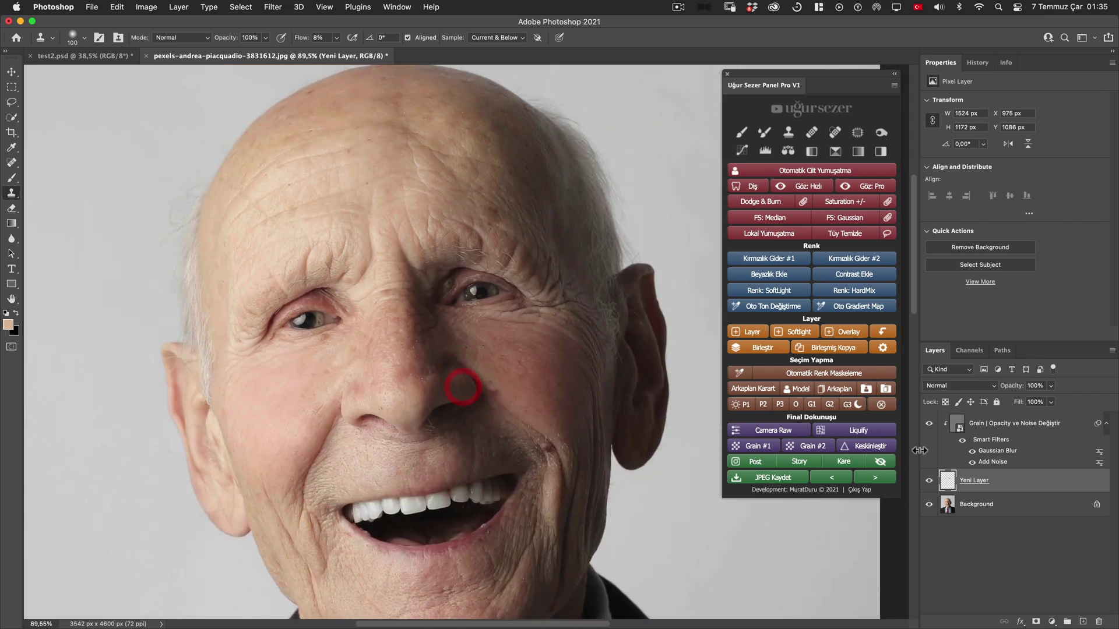
{"action": "left_click", "coordinate": [929, 481]}
Step: Scale the Grain smart object to about 136% (4886 × 6344 px), then zoom in on the face
{"action": "scroll", "coordinate": [336, 362], "scroll_direction": "up", "scroll_amount": 4}
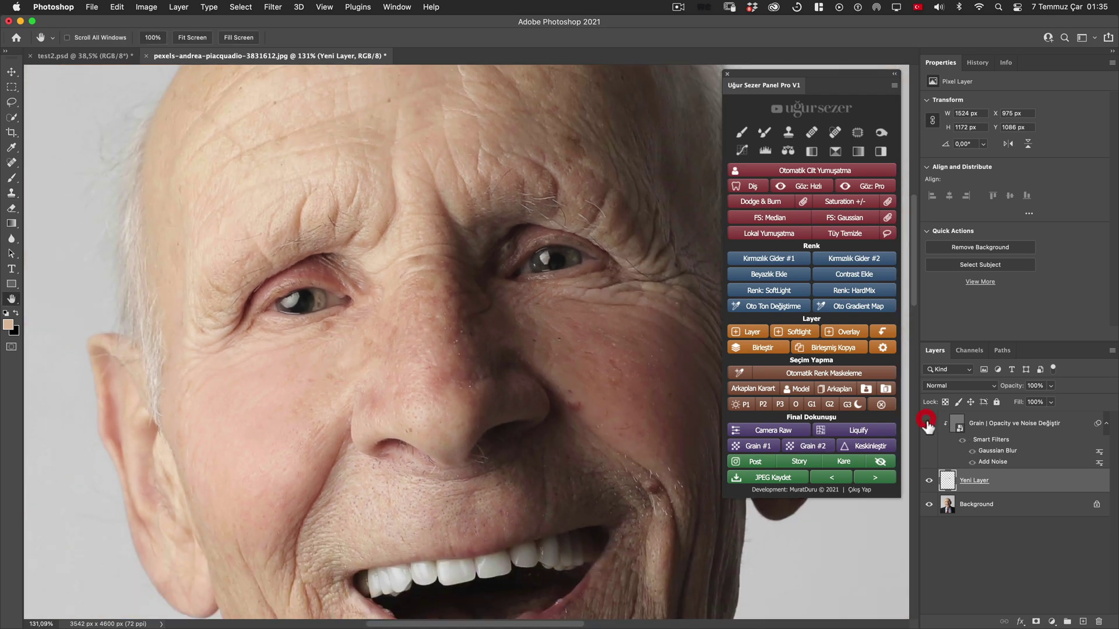
{"action": "scroll", "coordinate": [260, 382], "scroll_direction": "up", "scroll_amount": 5}
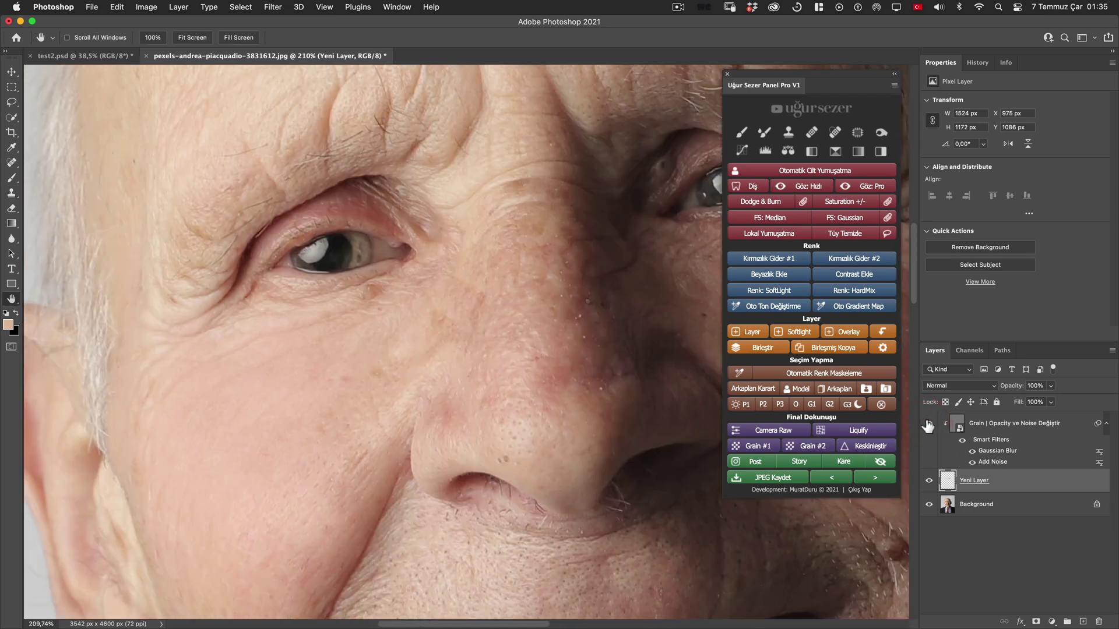
{"action": "scroll", "coordinate": [545, 382], "scroll_direction": "down", "scroll_amount": 10}
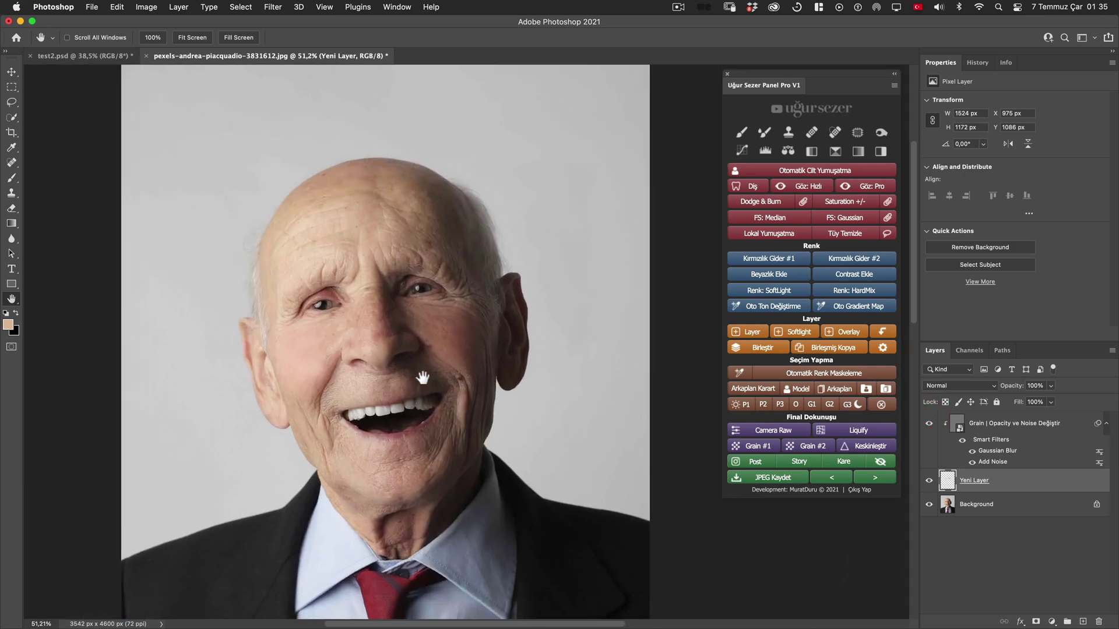
{"action": "left_click_drag", "start_coordinate": [423, 377], "coordinate": [428, 380]}
{"action": "left_click", "coordinate": [1019, 424]}
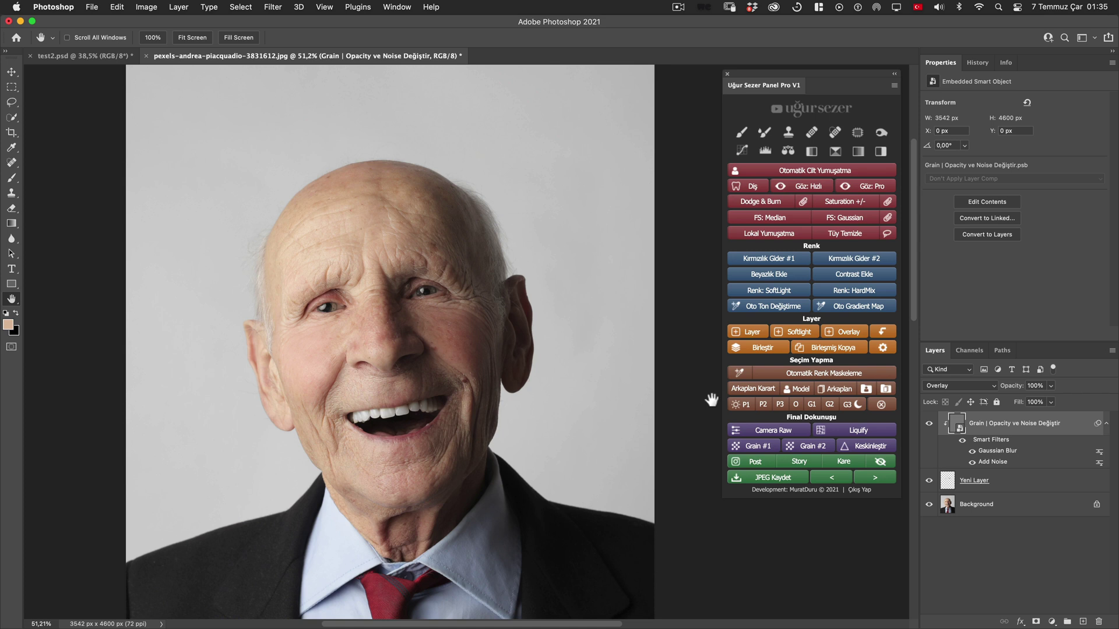
{"action": "scroll", "coordinate": [693, 395], "scroll_direction": "down", "scroll_amount": 3}
{"action": "key", "text": "super+t"}
{"action": "left_click_drag", "start_coordinate": [583, 376], "coordinate": [641, 364]}
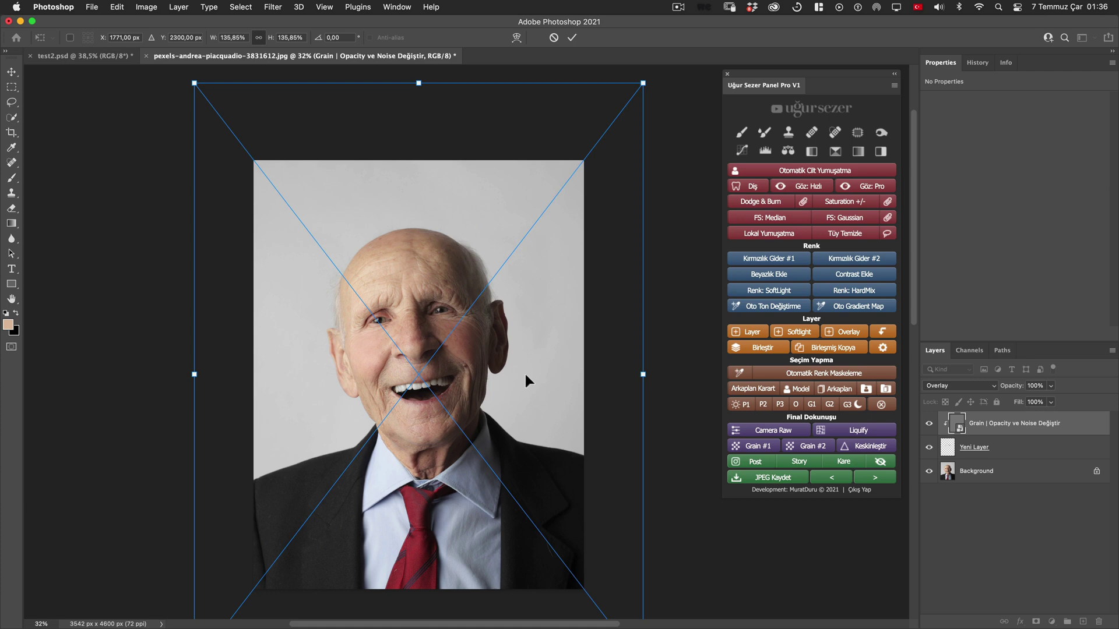
{"action": "left_click", "coordinate": [639, 373]}
{"action": "key", "text": "Return"}
{"action": "key", "text": "super+1"}
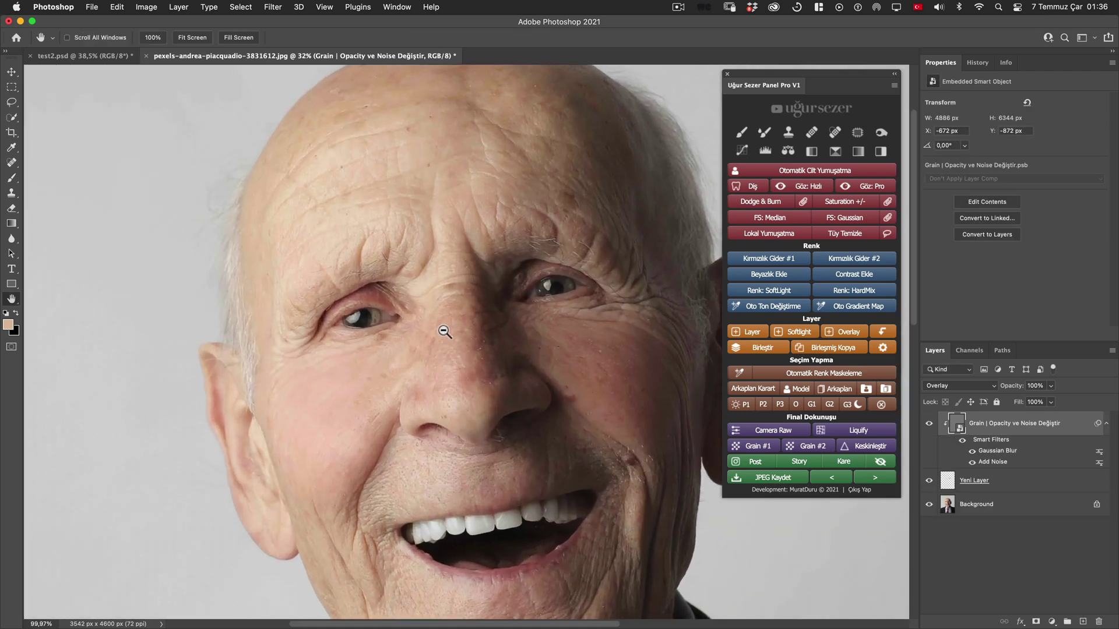
{"action": "left_click_drag", "start_coordinate": [444, 331], "coordinate": [466, 329]}
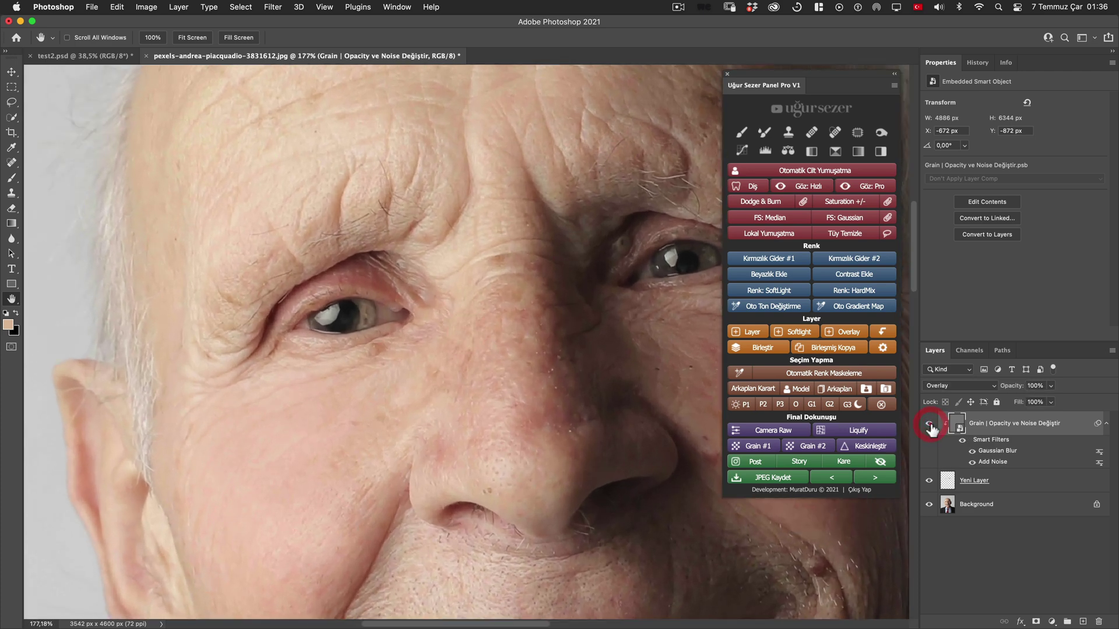
{"action": "left_click", "coordinate": [930, 425]}
{"action": "left_click", "coordinate": [930, 425]}
{"action": "double_click", "coordinate": [993, 462]}
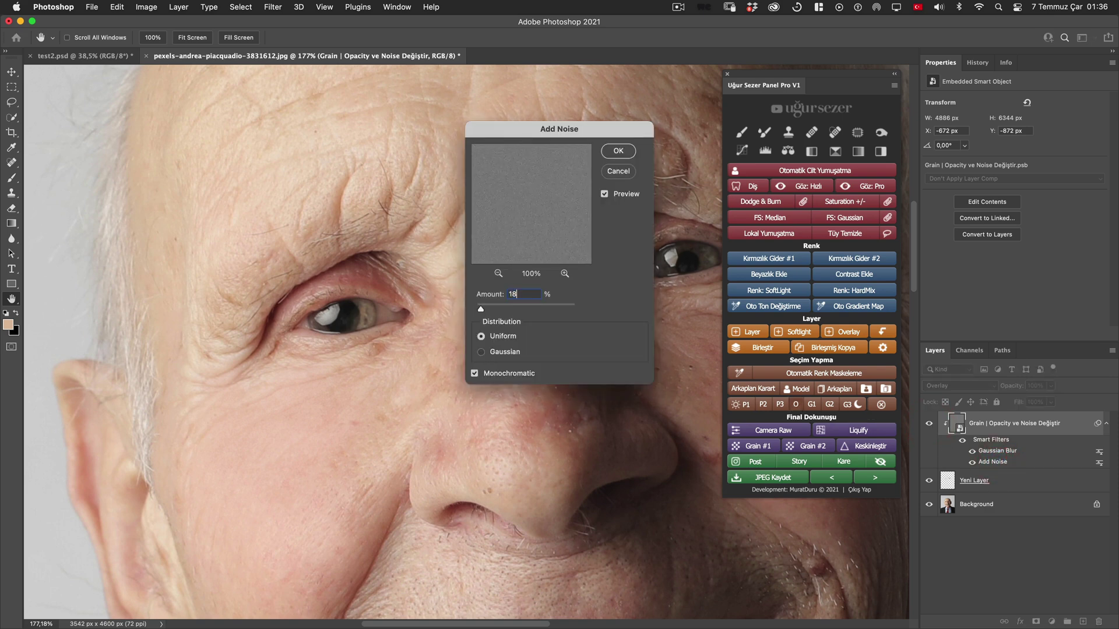
{"action": "key", "text": "Return"}
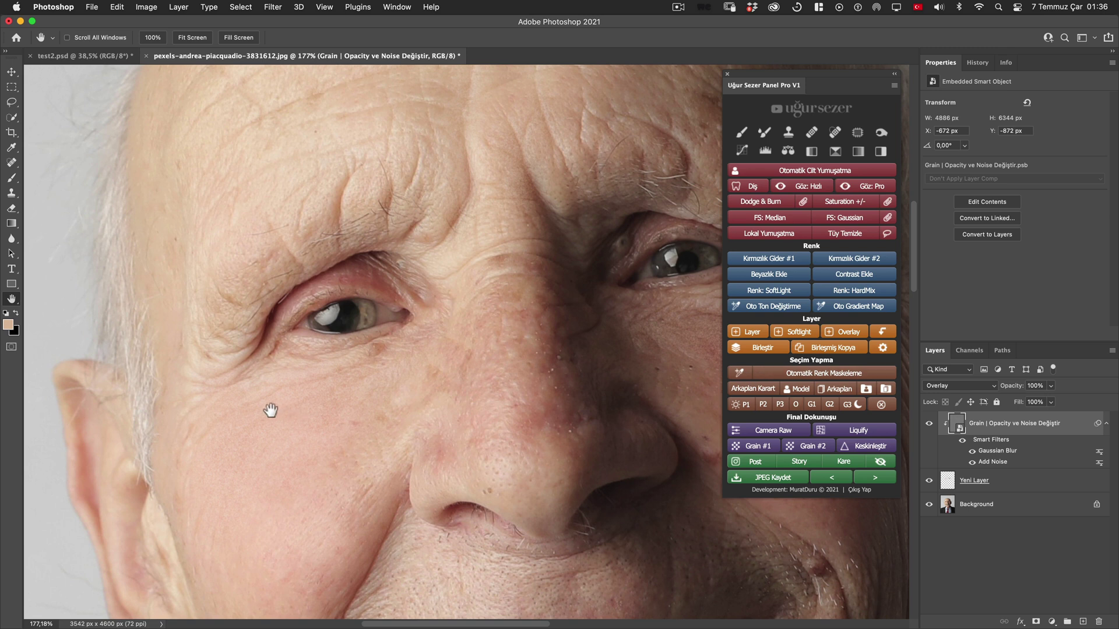
{"action": "double_click", "coordinate": [998, 451]}
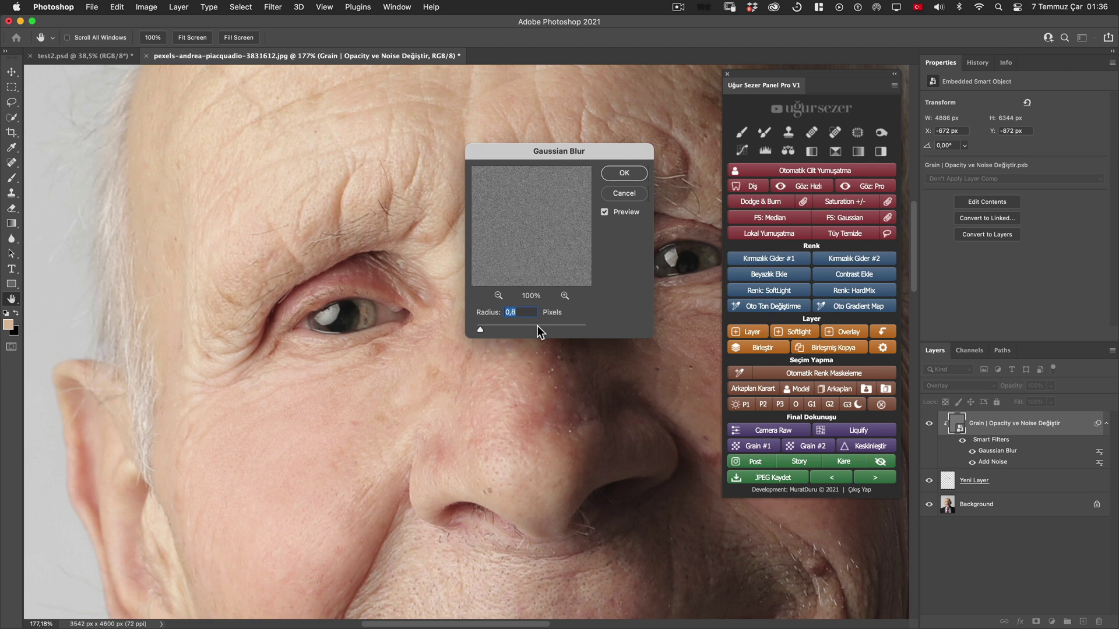
{"action": "key", "text": "Return"}
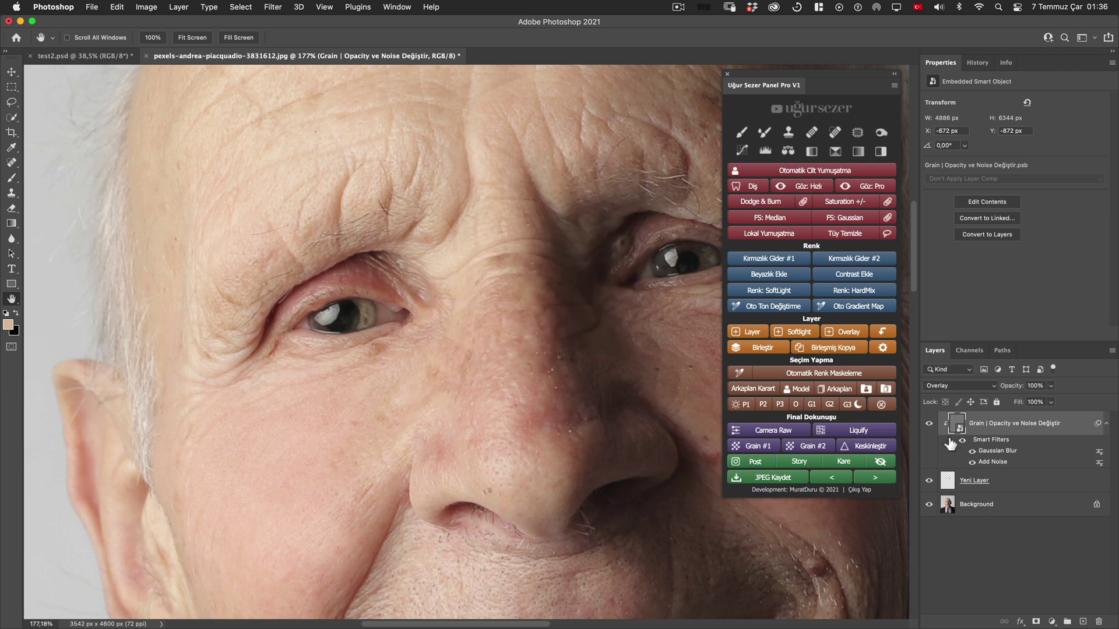
{"action": "left_click", "coordinate": [930, 482]}
{"action": "left_click", "coordinate": [929, 423]}
{"action": "left_click", "coordinate": [928, 424]}
{"action": "scroll", "coordinate": [295, 486], "scroll_direction": "down", "scroll_amount": 3}
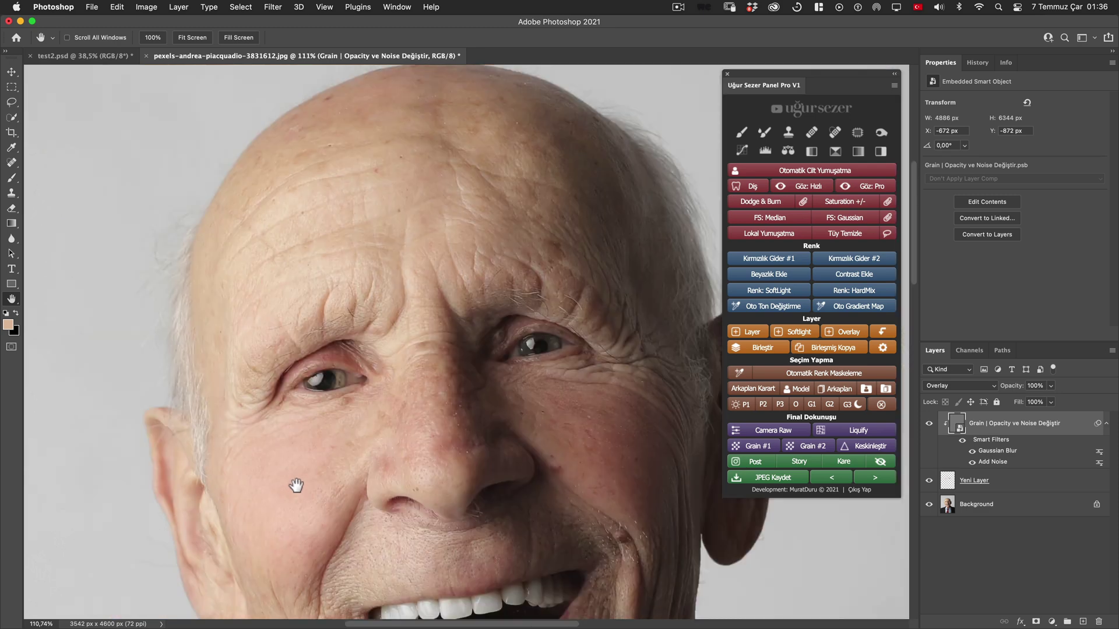
{"action": "scroll", "coordinate": [298, 482], "scroll_direction": "down", "scroll_amount": 2}
{"action": "scroll", "coordinate": [298, 482], "scroll_direction": "down", "scroll_amount": 2}
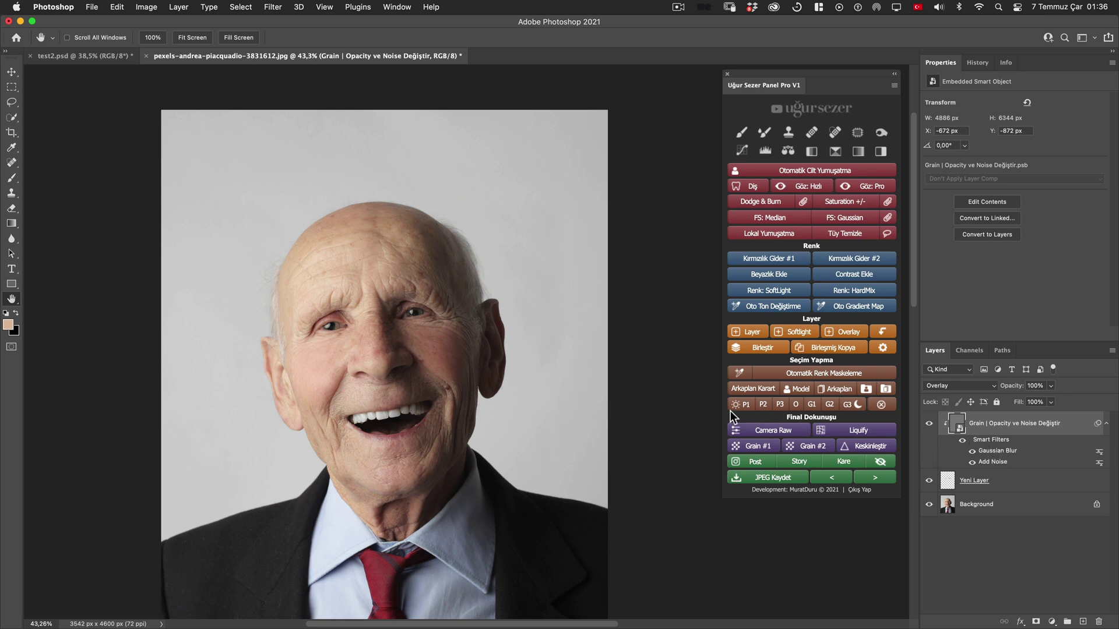
Step: Scale the Grain layer up to about 152% (5404 × 7018 px)
{"action": "scroll", "coordinate": [608, 367], "scroll_direction": "down", "scroll_amount": 2}
{"action": "key", "text": "ctrl+t"}
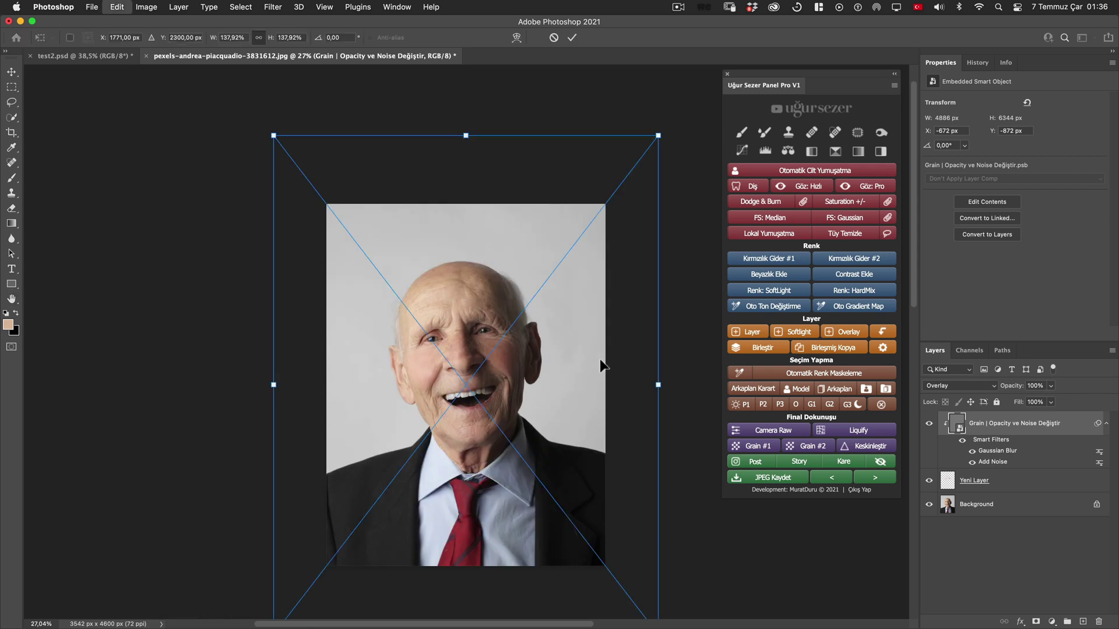
{"action": "left_click_drag", "start_coordinate": [659, 385], "coordinate": [679, 381]}
{"action": "double_click", "coordinate": [563, 370]}
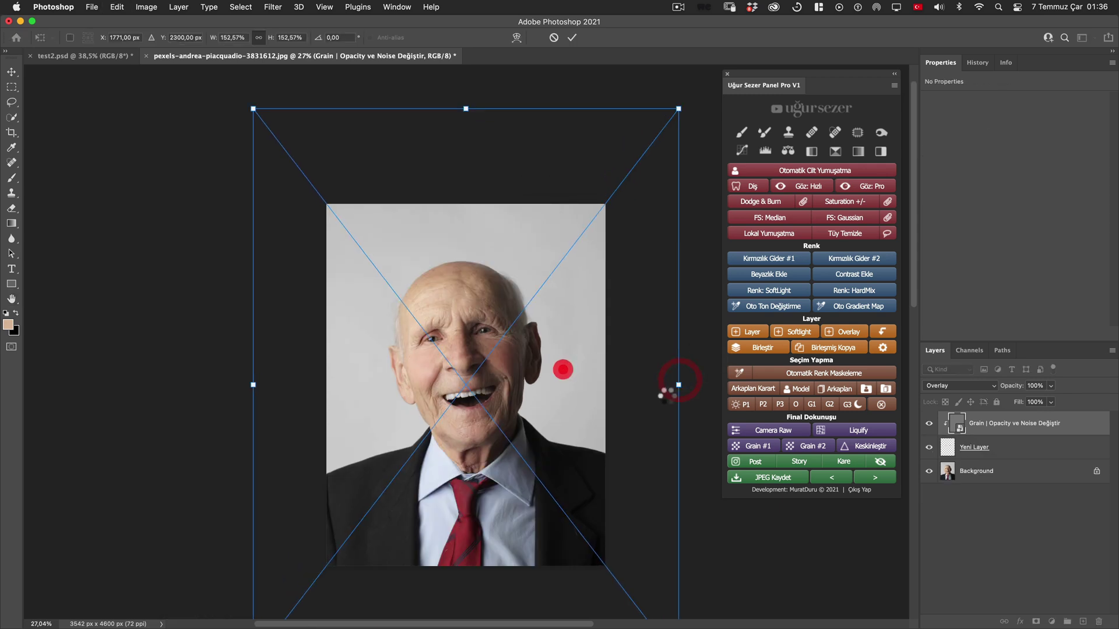
Step: Review and accept the grain's Add Noise and Gaussian Blur (radius 0.9) settings
{"action": "double_click", "coordinate": [1001, 462]}
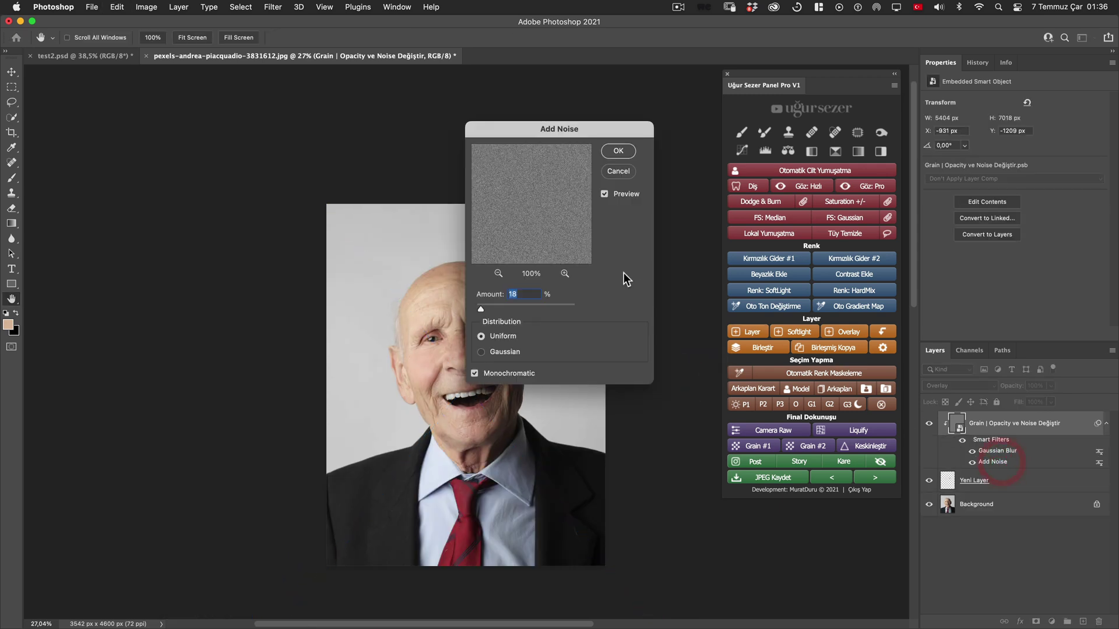
{"action": "left_click", "coordinate": [626, 154]}
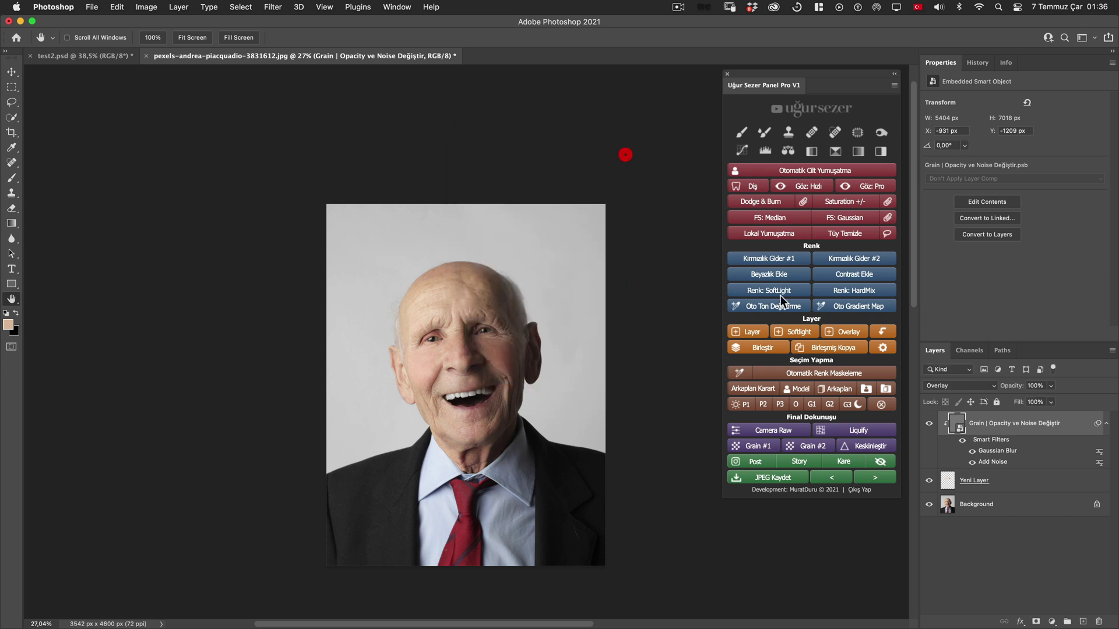
{"action": "double_click", "coordinate": [998, 451]}
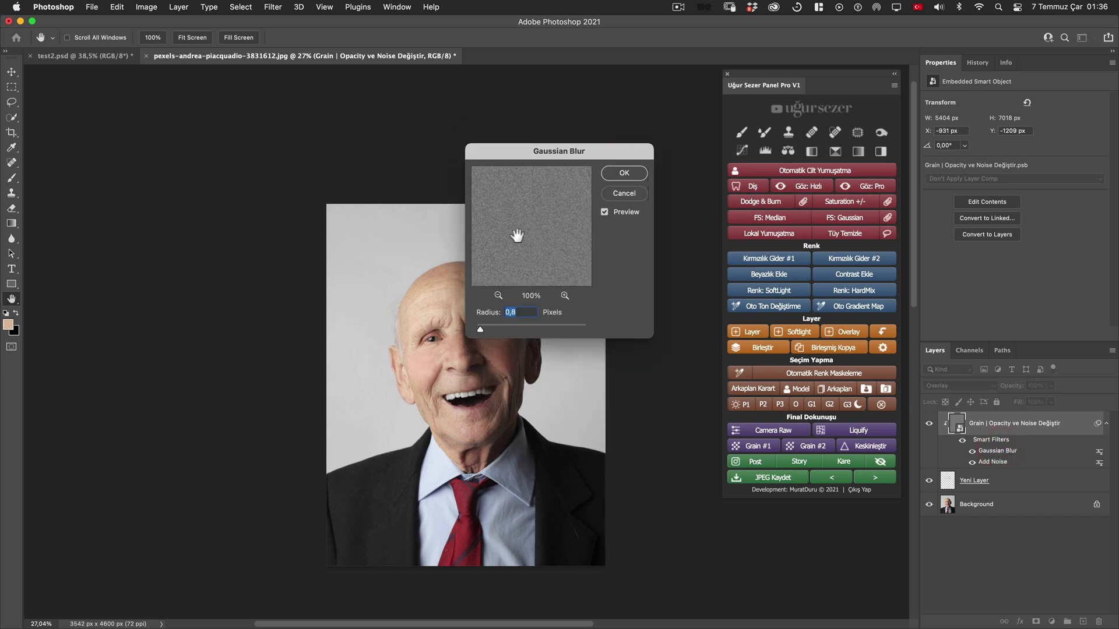
{"action": "left_click", "coordinate": [565, 295]}
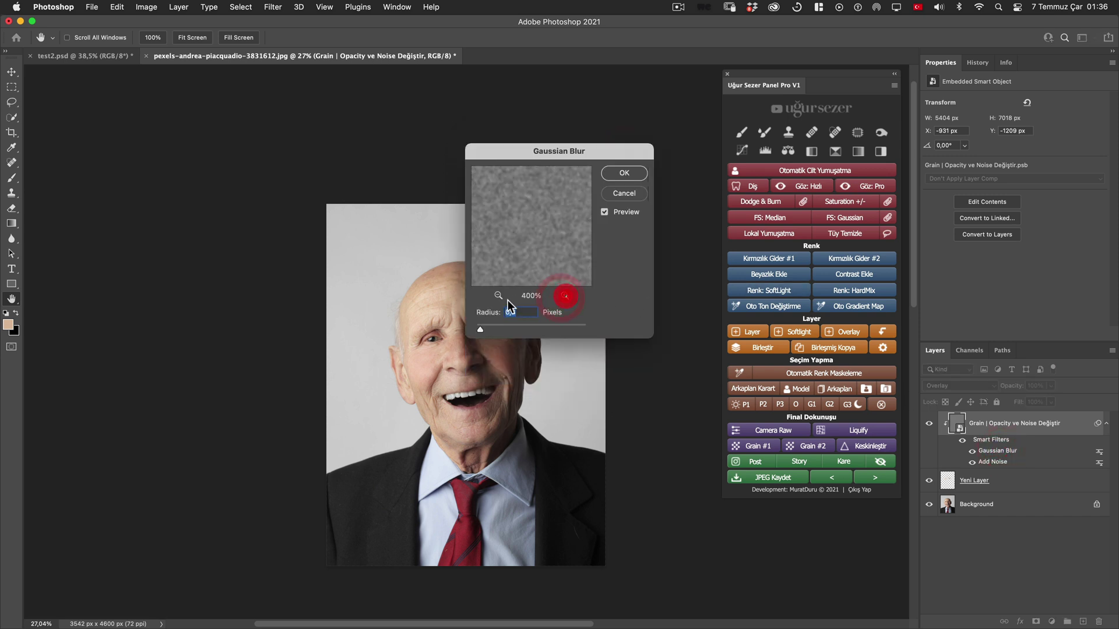
{"action": "left_click", "coordinate": [618, 173]}
{"action": "scroll", "coordinate": [467, 338], "scroll_direction": "up", "scroll_amount": 3}
{"action": "scroll", "coordinate": [455, 350], "scroll_direction": "up", "scroll_amount": 3}
{"action": "scroll", "coordinate": [446, 355], "scroll_direction": "up", "scroll_amount": 2}
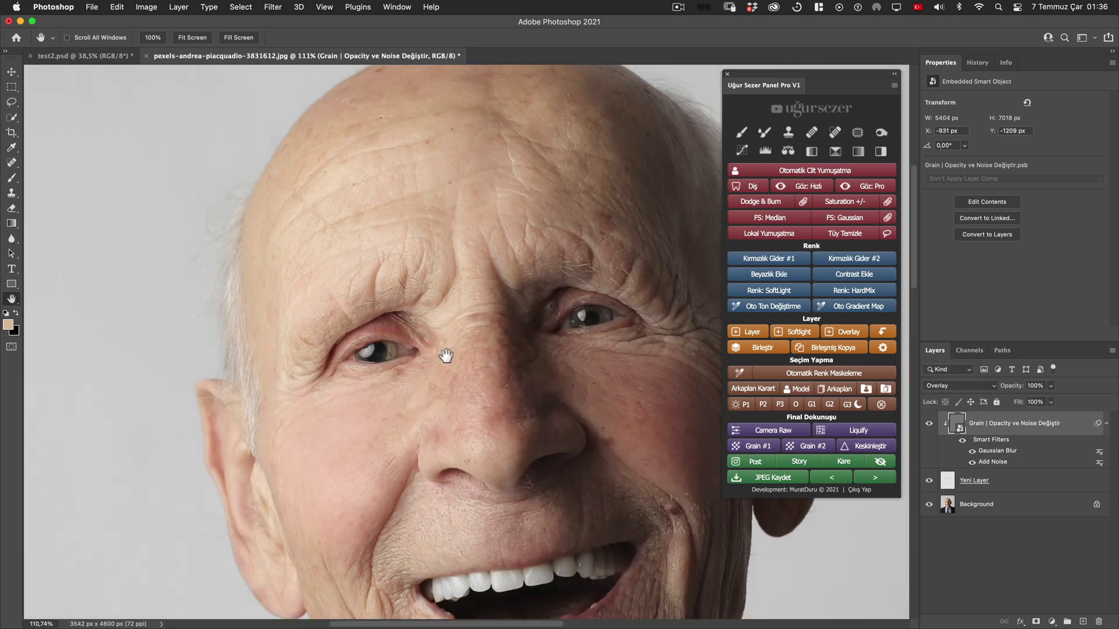
{"action": "scroll", "coordinate": [446, 356], "scroll_direction": "up", "scroll_amount": 2}
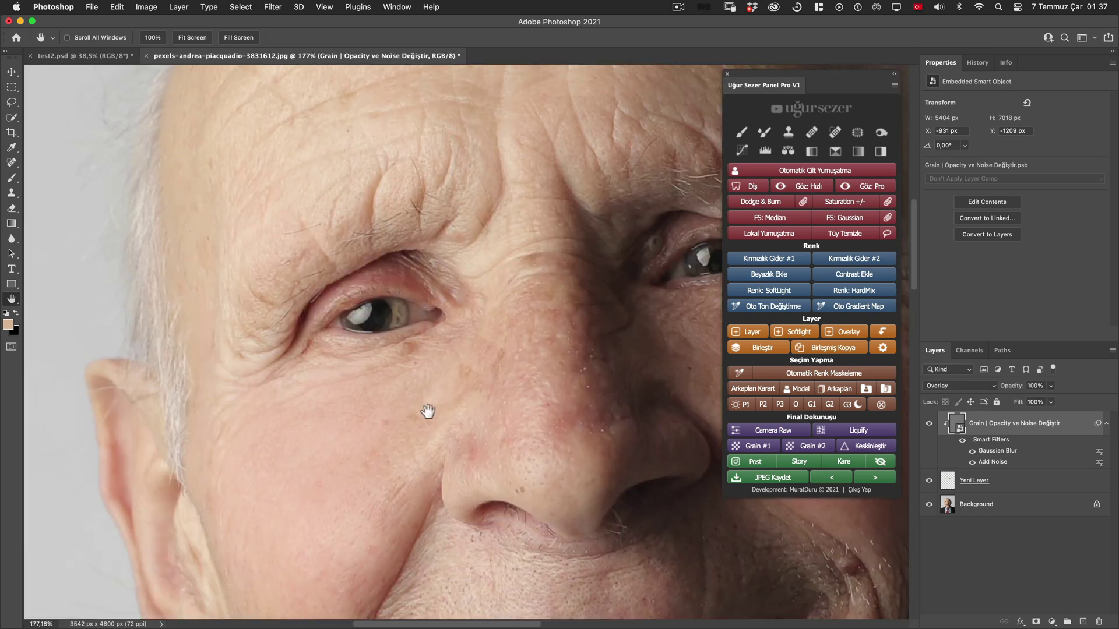
Step: Toggle the grain layer and Yeni Layer off and on to compare the retouching
{"action": "left_click", "coordinate": [928, 424]}
{"action": "left_click", "coordinate": [929, 424]}
{"action": "scroll", "coordinate": [456, 392], "scroll_direction": "down", "scroll_amount": 2}
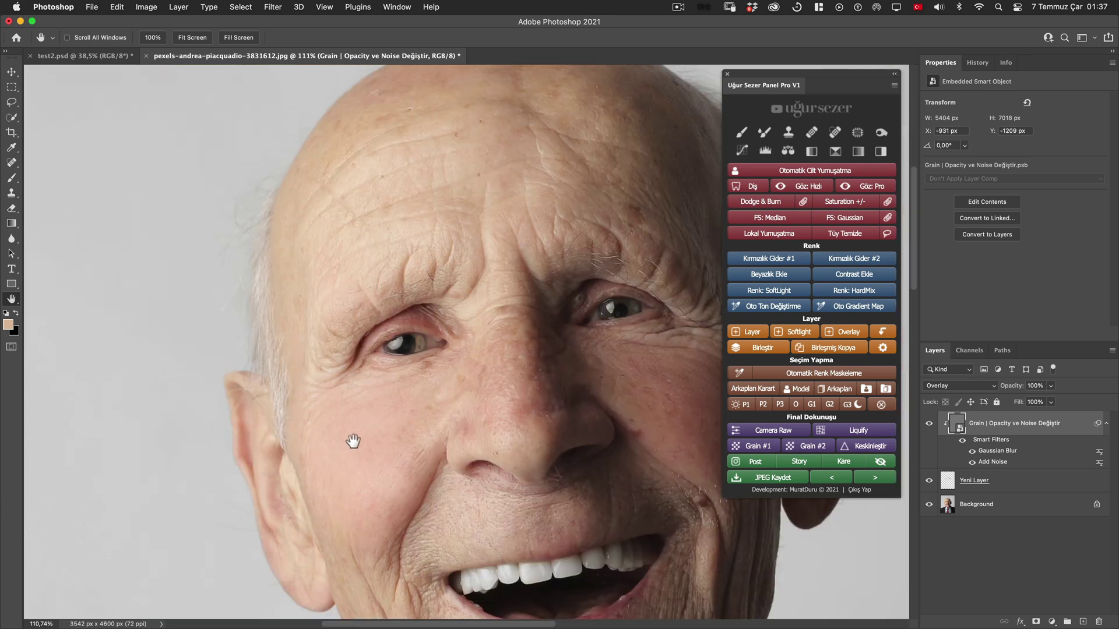
{"action": "left_click_drag", "start_coordinate": [560, 343], "coordinate": [434, 354]}
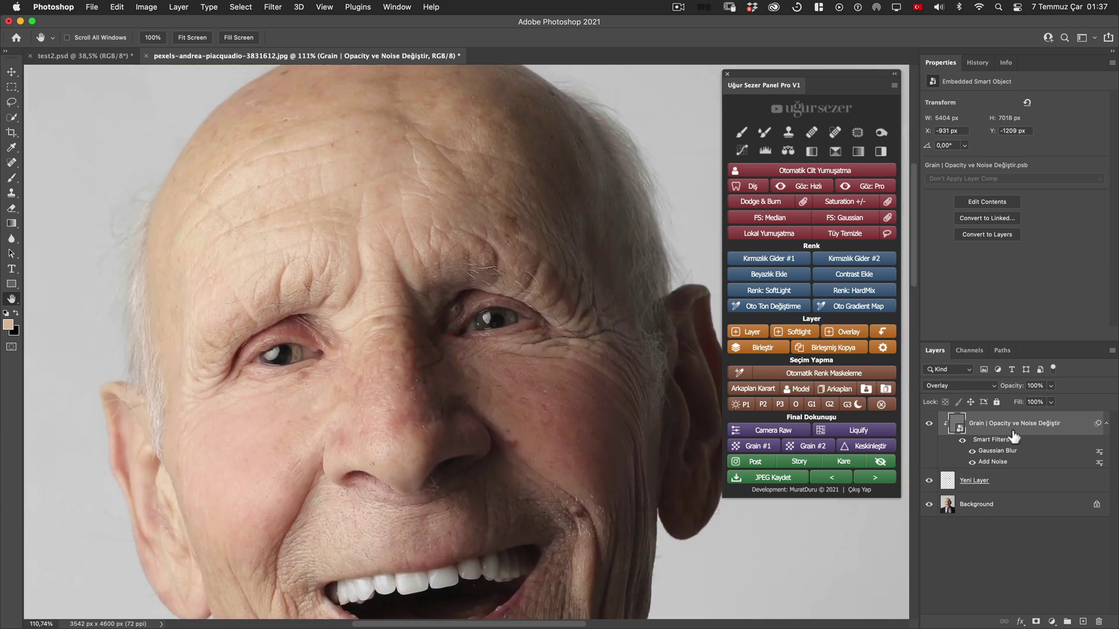
{"action": "left_click", "coordinate": [984, 487]}
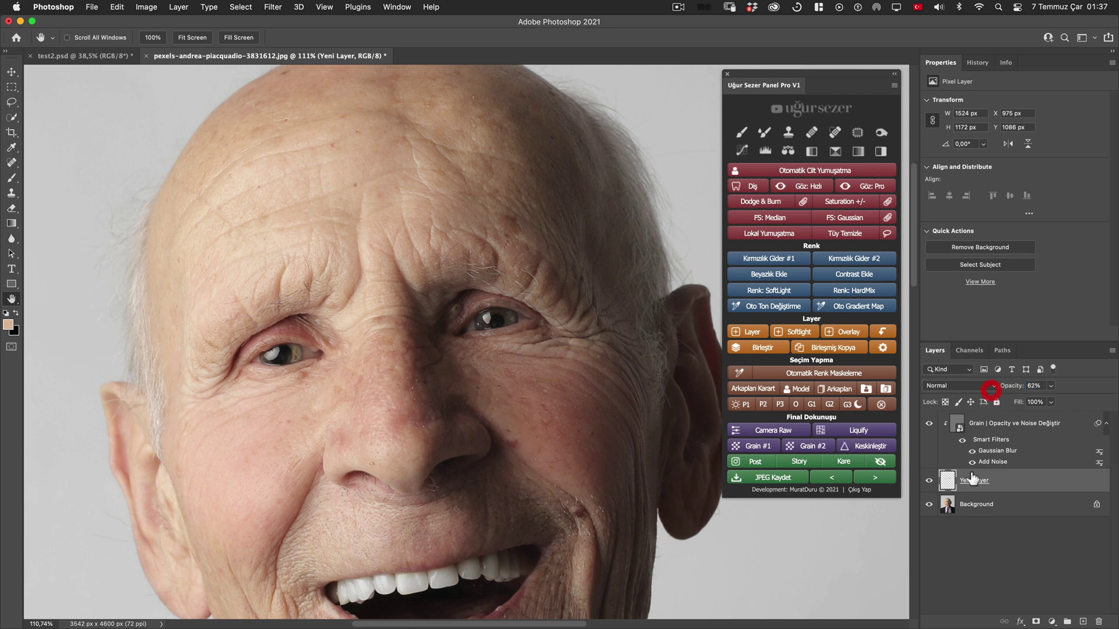
{"action": "left_click", "coordinate": [928, 481]}
{"action": "left_click", "coordinate": [928, 481]}
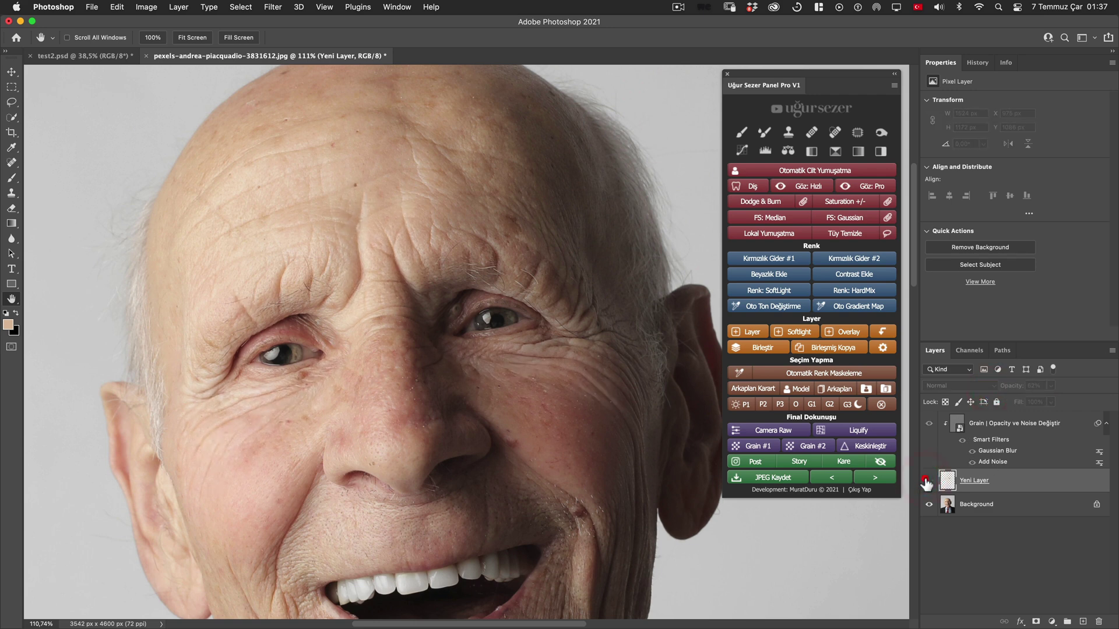
{"action": "scroll", "coordinate": [521, 404], "scroll_direction": "down", "scroll_amount": 3}
{"action": "left_click_drag", "start_coordinate": [521, 404], "coordinate": [509, 384]}
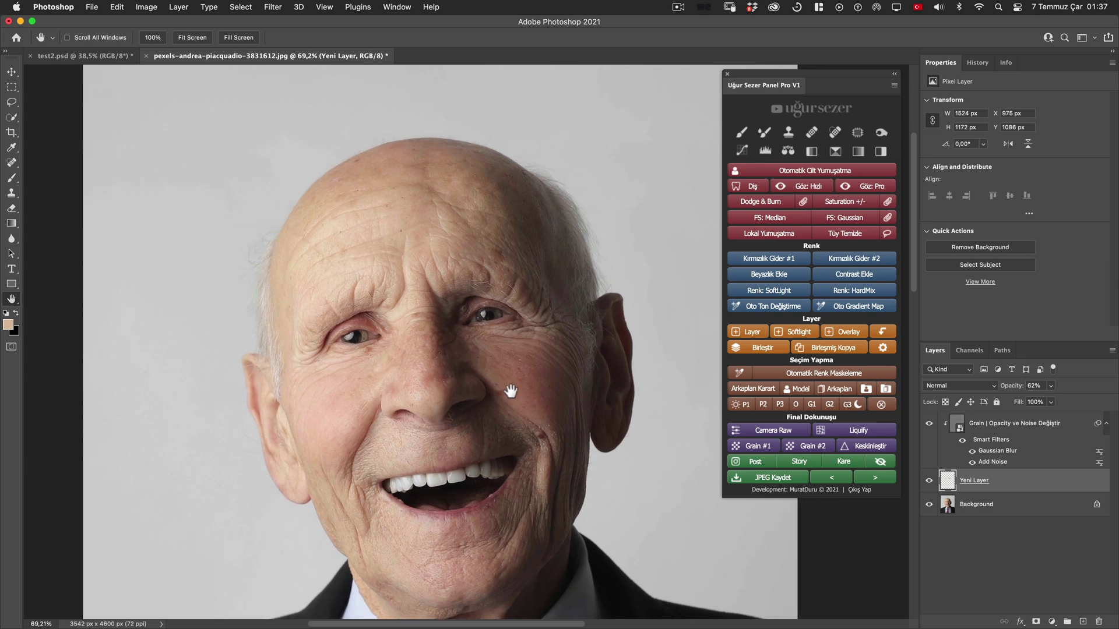
Step: Collapse the Grain layer's smart filters and ready the Clone Stamp on Yeni Layer
{"action": "left_click", "coordinate": [1106, 425]}
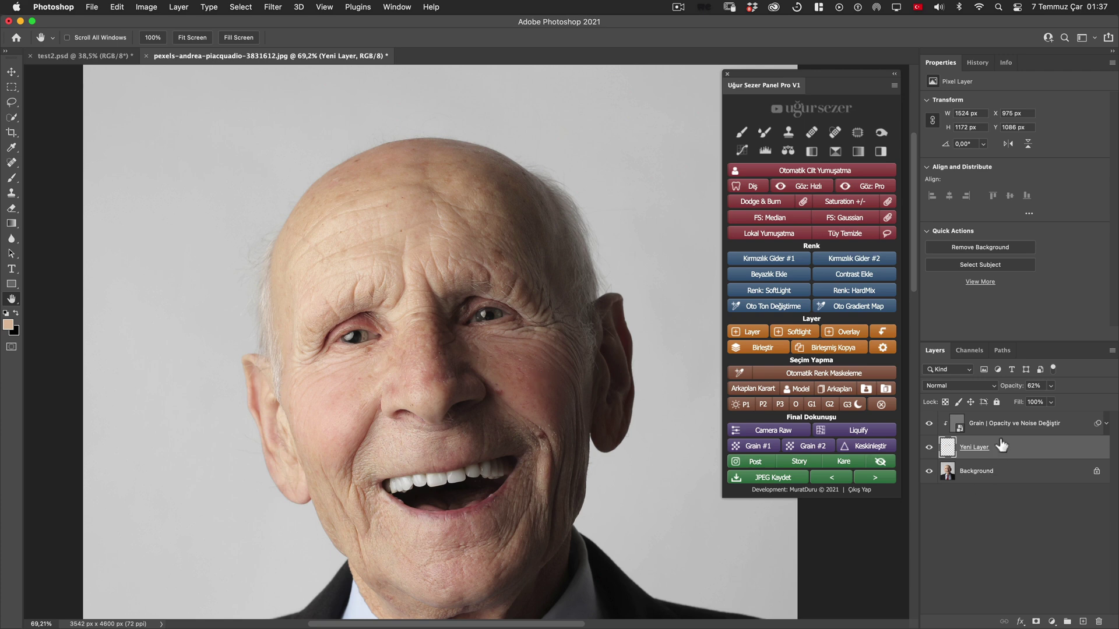
{"action": "left_click", "coordinate": [788, 139]}
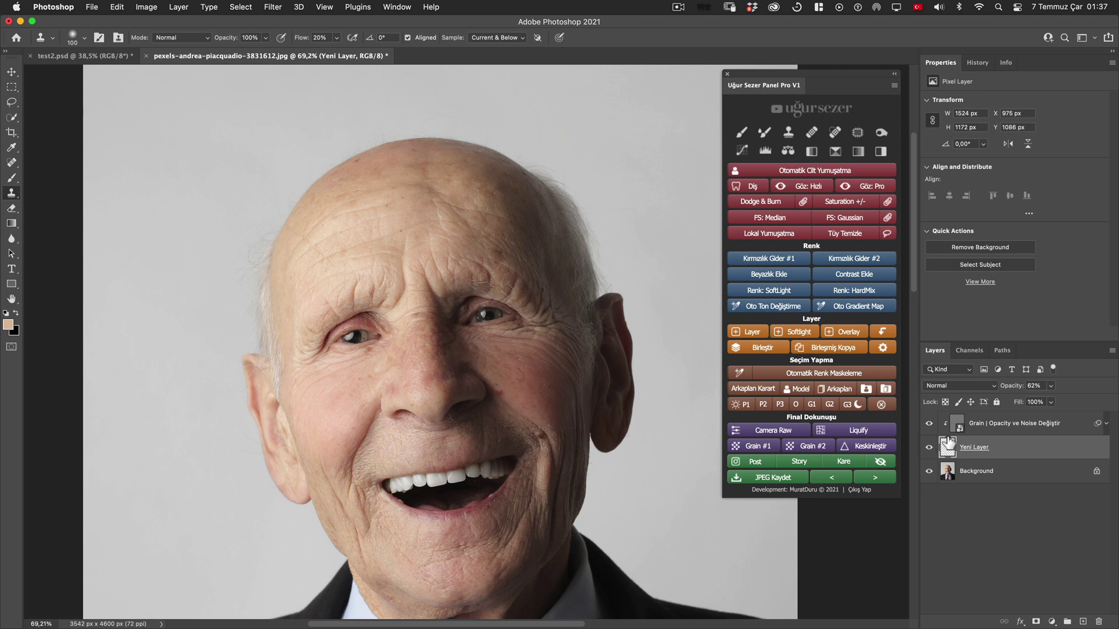
{"action": "left_click", "coordinate": [1001, 428]}
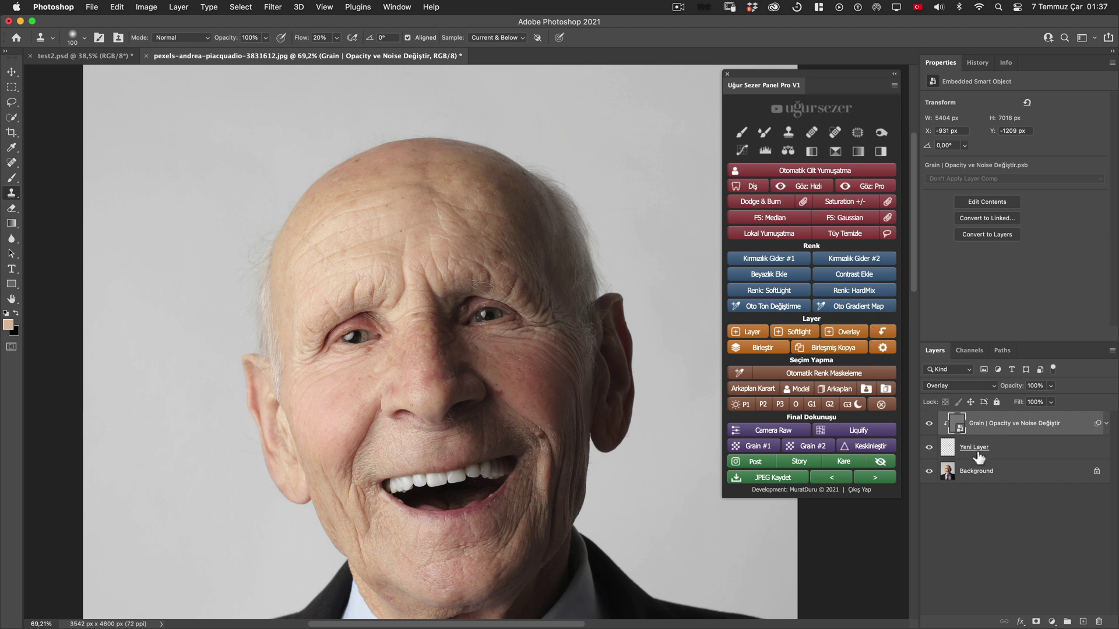
{"action": "left_click", "coordinate": [977, 448]}
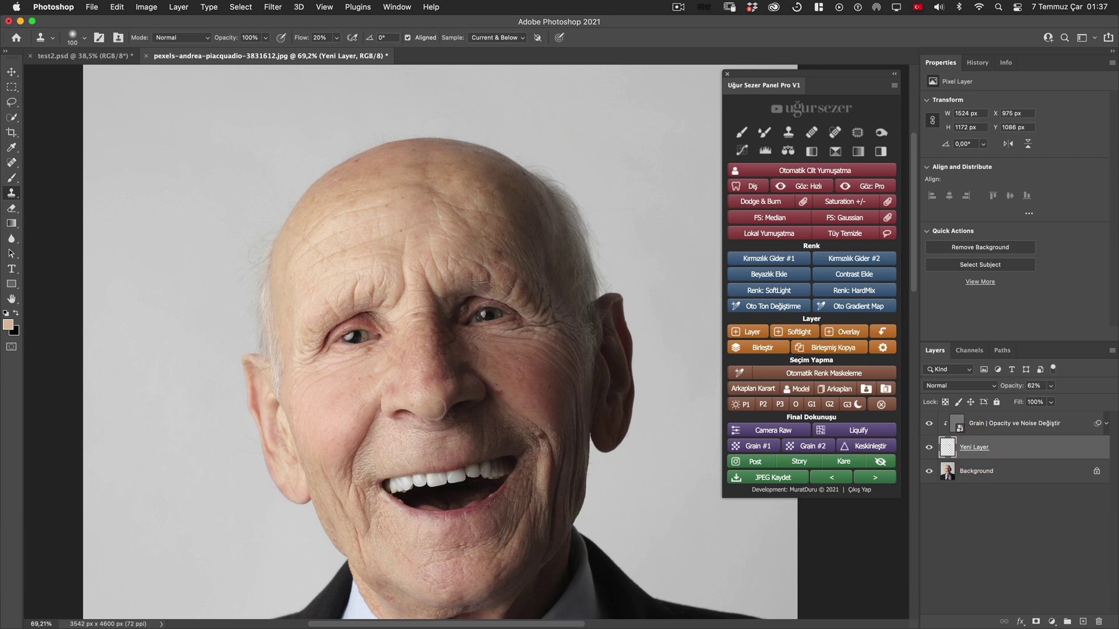
Step: Clone away the spot on the chin using a brush of about 132 px
{"action": "left_click", "coordinate": [485, 527]}
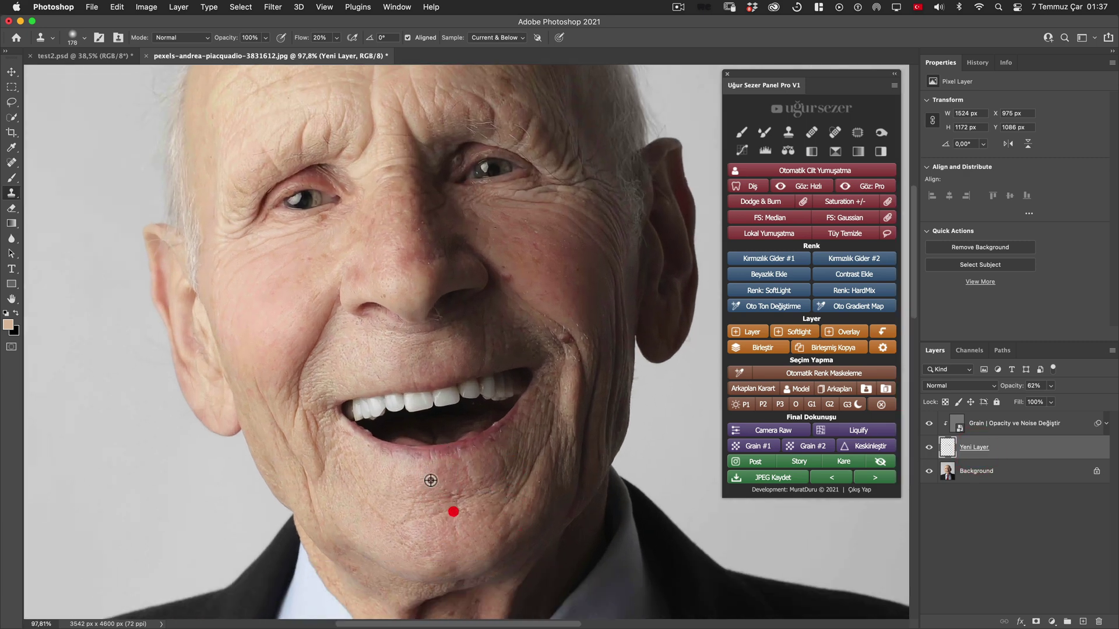
{"action": "left_click_drag", "start_coordinate": [412, 499], "coordinate": [450, 512]}
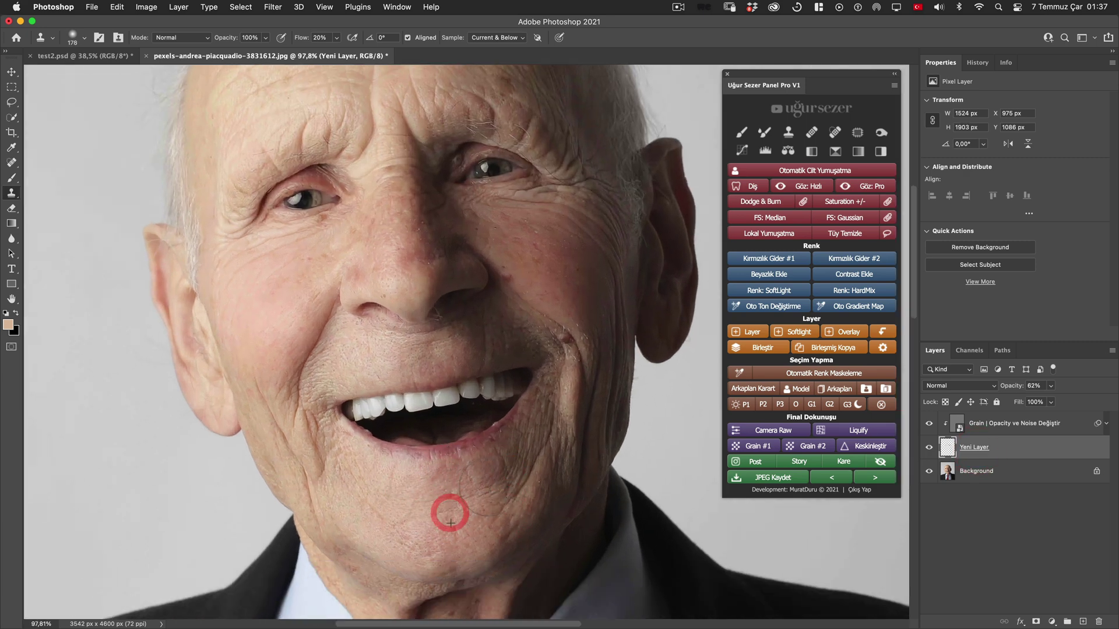
{"action": "left_click", "coordinate": [477, 514], "text": "alt"}
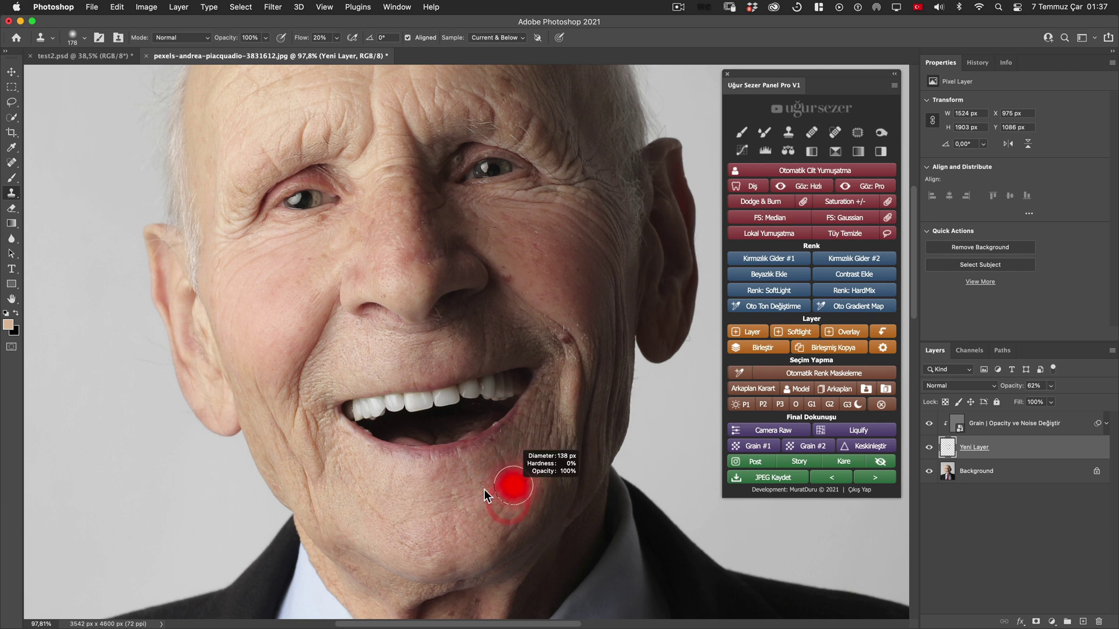
{"action": "mouse_move", "coordinate": [513, 487]}
{"action": "left_mouse_down"}
{"action": "mouse_move", "coordinate": [517, 471]}
{"action": "mouse_move", "coordinate": [344, 499]}
{"action": "mouse_move", "coordinate": [326, 470]}
{"action": "left_mouse_up"}
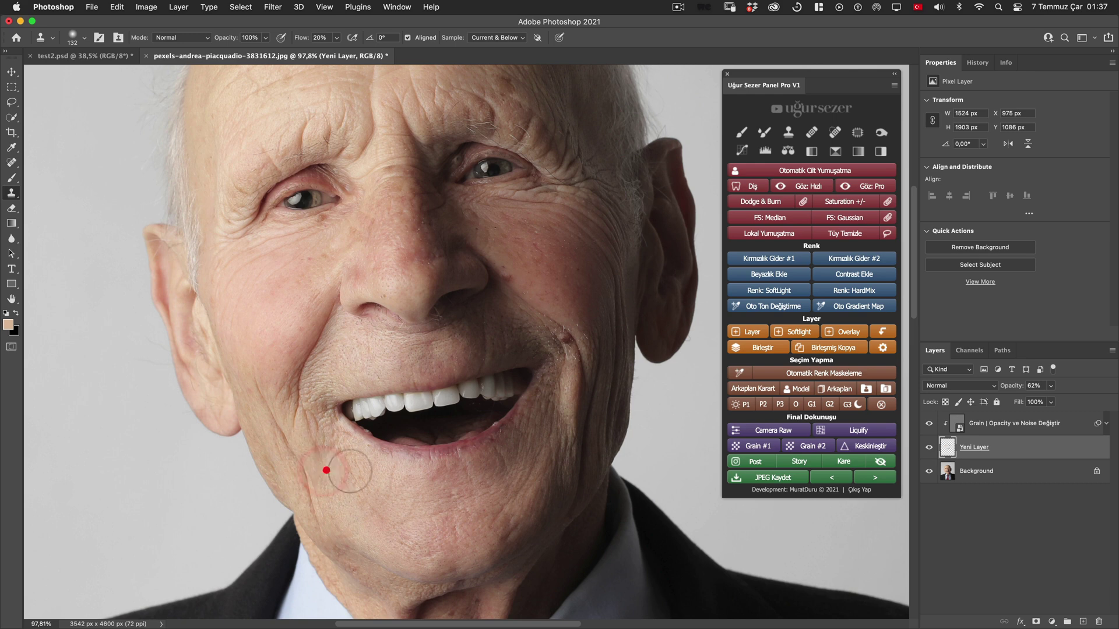
{"action": "left_click", "coordinate": [487, 507]}
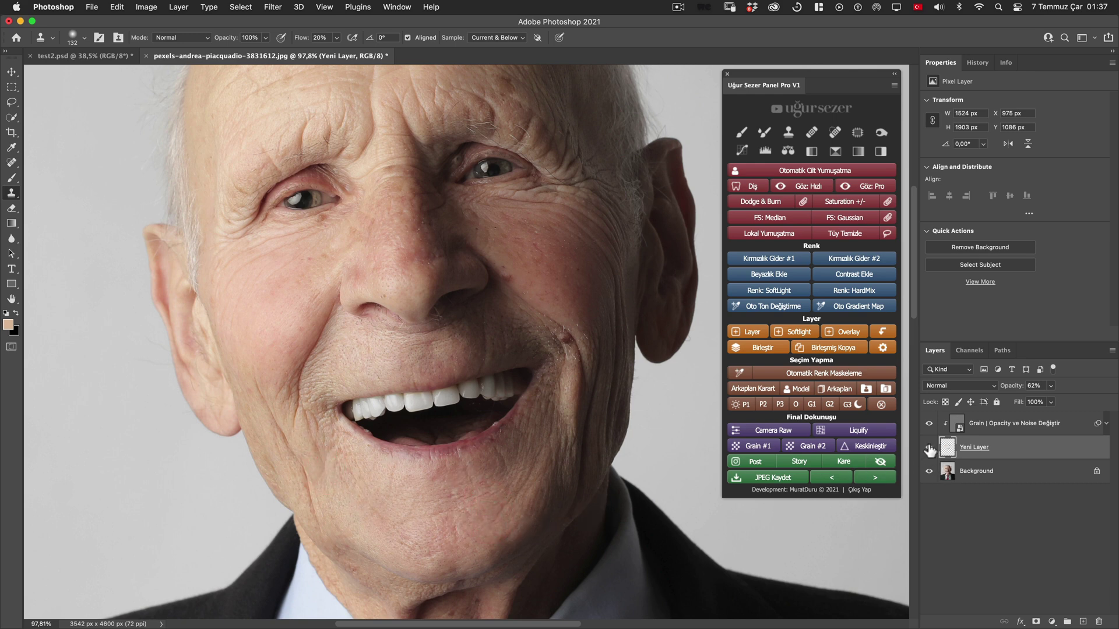
Step: Toggle the chin retouch and grain layers off and on to compare with the original
{"action": "left_click", "coordinate": [929, 447]}
{"action": "left_click", "coordinate": [929, 447]}
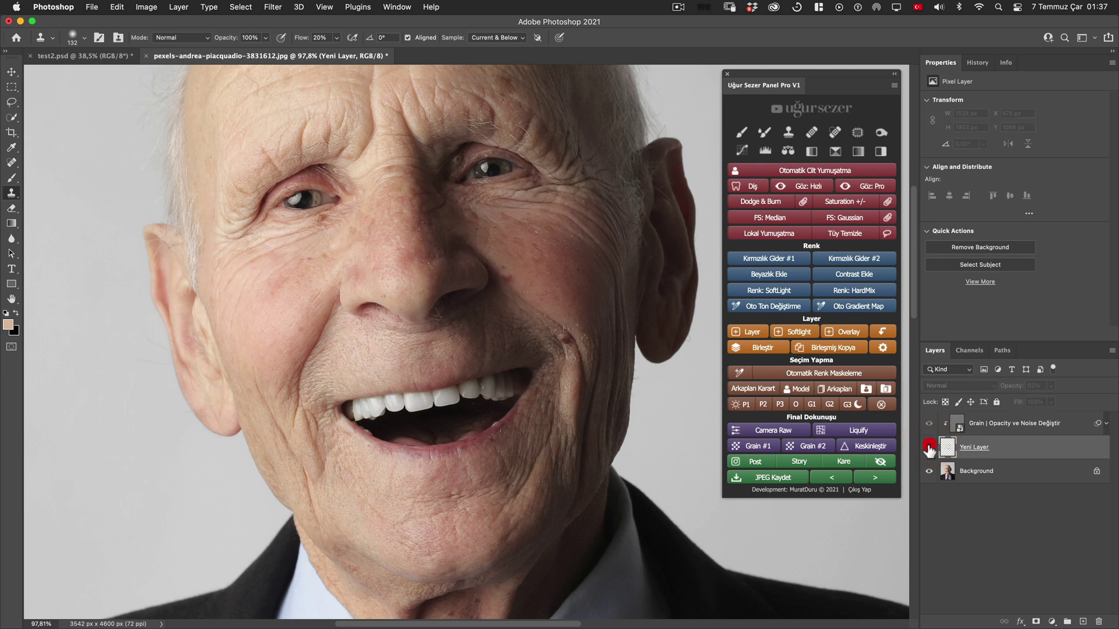
{"action": "scroll", "coordinate": [565, 483], "scroll_direction": "up", "scroll_amount": 5}
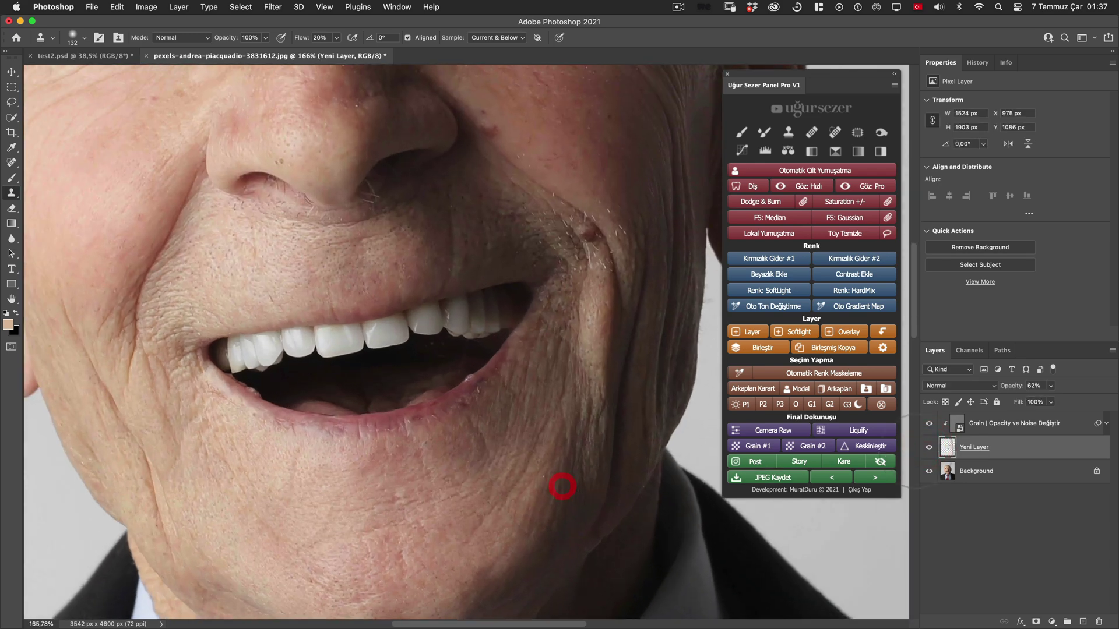
{"action": "left_click", "coordinate": [928, 427]}
{"action": "left_click", "coordinate": [532, 439]}
{"action": "scroll", "coordinate": [536, 396], "scroll_direction": "down", "scroll_amount": 4}
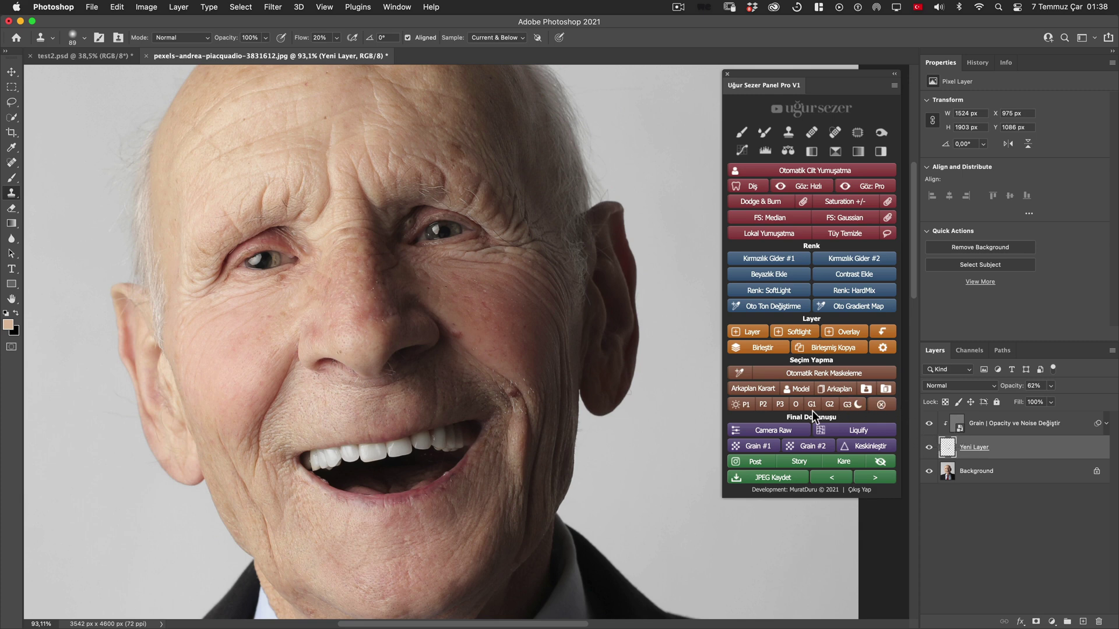
{"action": "key", "text": "h"}
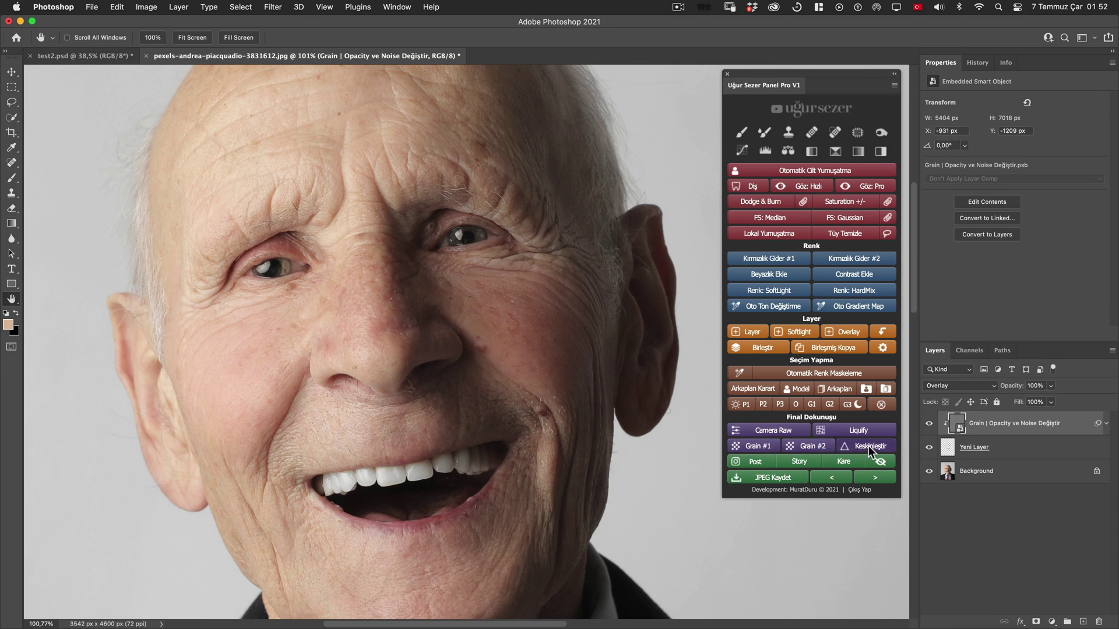
Step: Add the masked High Pass sharpening layer 'Keskinleştirme | Maskeyi Boya' and compare it on/off
{"action": "left_click", "coordinate": [870, 446]}
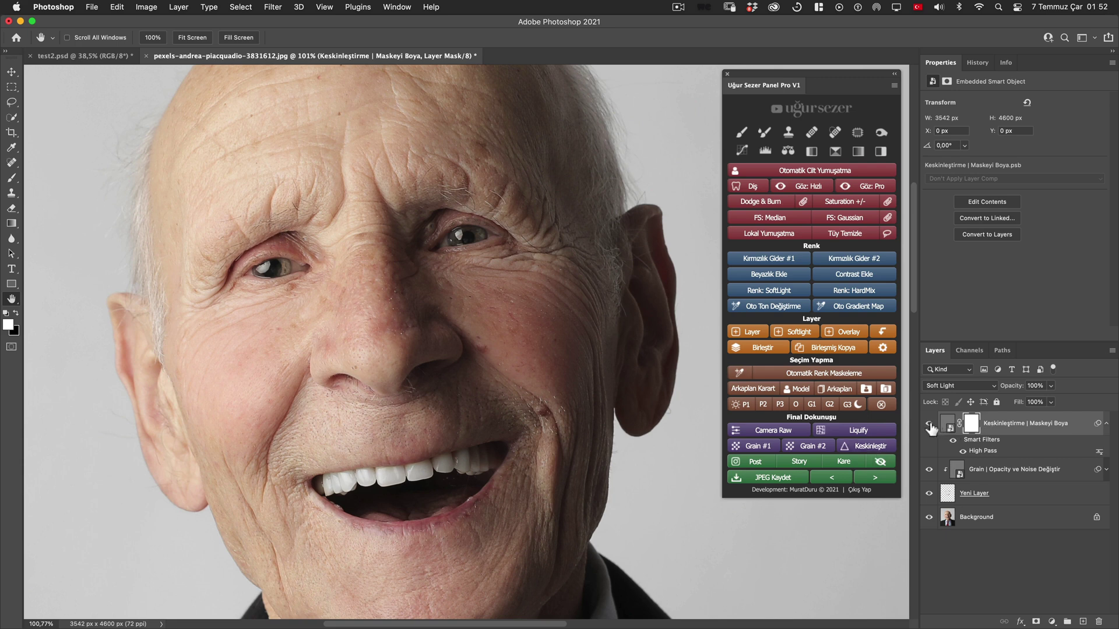
{"action": "left_click", "coordinate": [928, 424]}
{"action": "left_click", "coordinate": [1035, 386]}
Step: Try Overlay and Hard Light on the sharpening layer, then settle on Vivid Light
{"action": "left_click", "coordinate": [981, 387]}
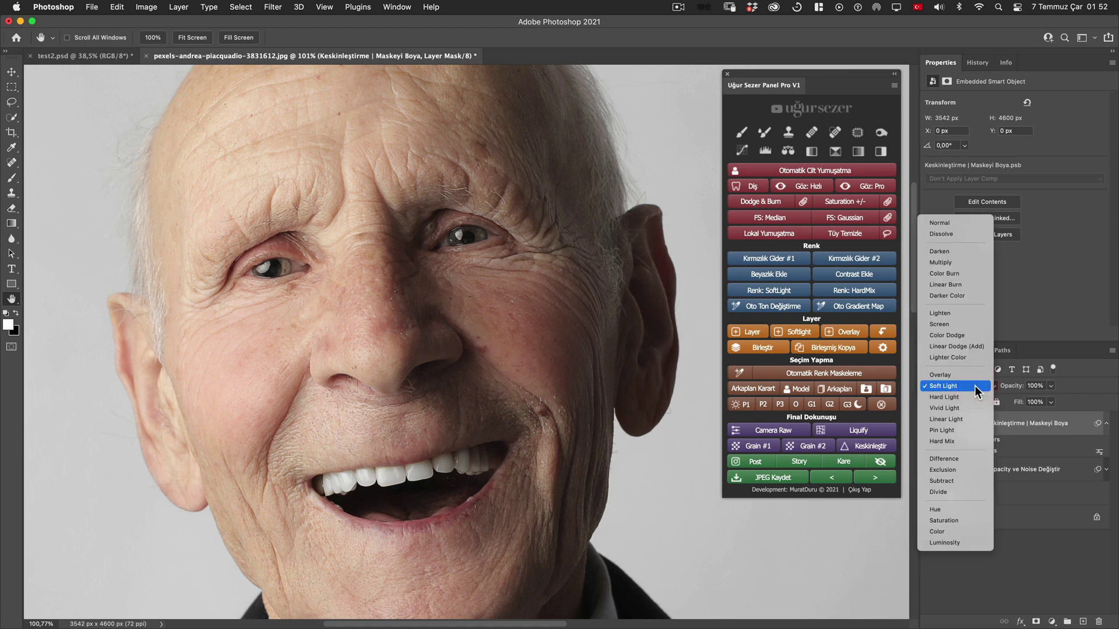
{"action": "left_click", "coordinate": [971, 376]}
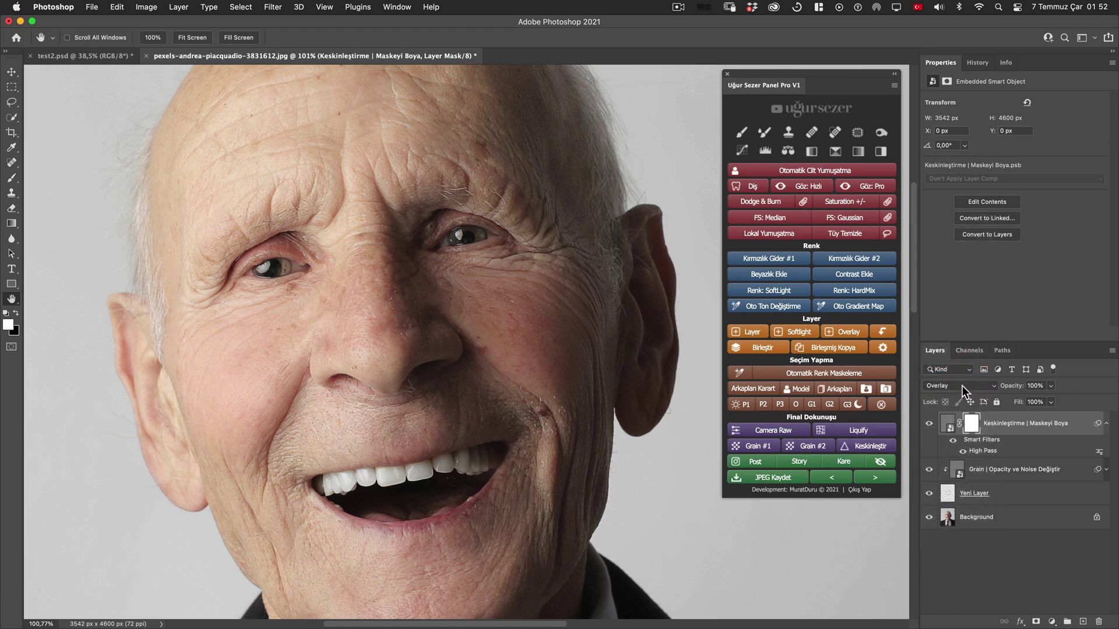
{"action": "left_click", "coordinate": [963, 386]}
{"action": "left_click", "coordinate": [968, 407]}
{"action": "left_click", "coordinate": [929, 424]}
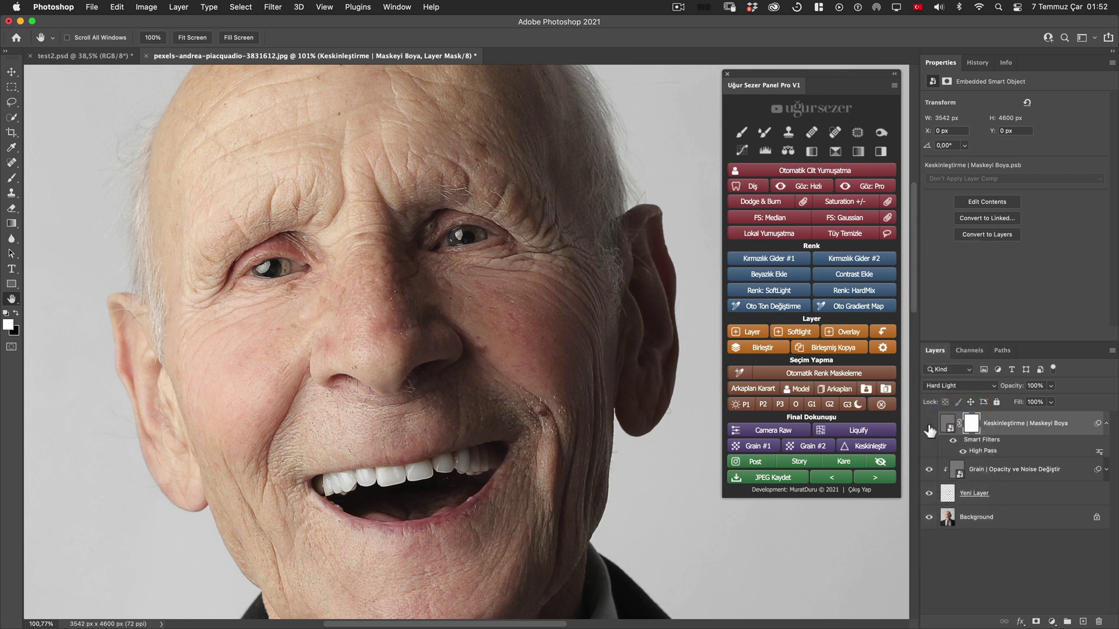
{"action": "left_click", "coordinate": [951, 387]}
{"action": "left_click", "coordinate": [952, 399]}
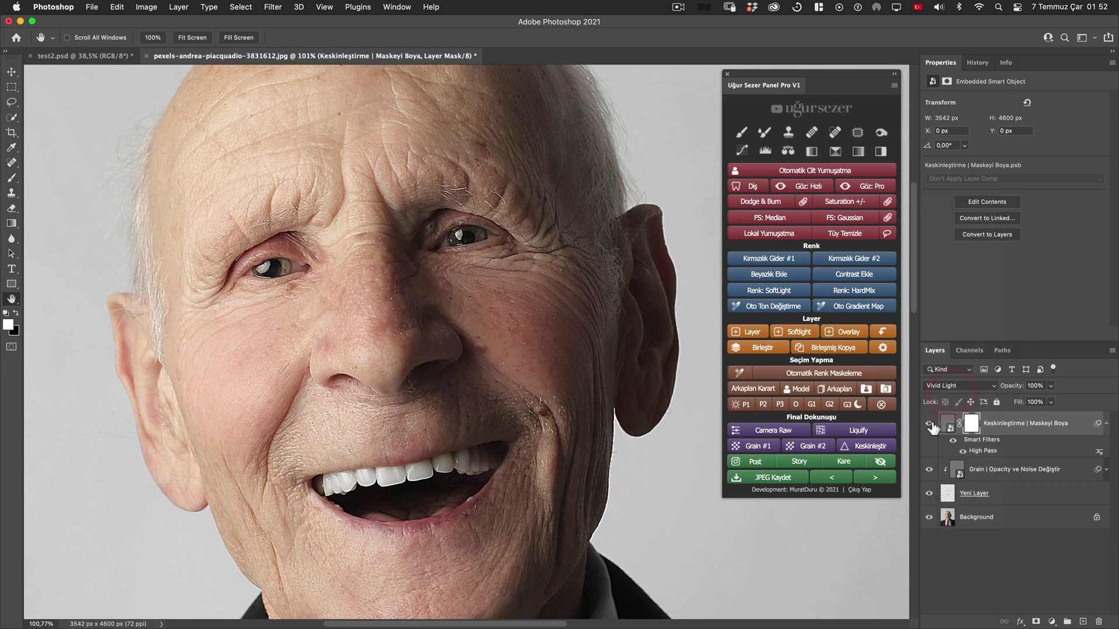
{"action": "left_click", "coordinate": [929, 425]}
{"action": "left_click", "coordinate": [930, 426]}
Step: Change the High Pass radius to 3,2 and compare the image with and without sharpening
{"action": "double_click", "coordinate": [984, 452]}
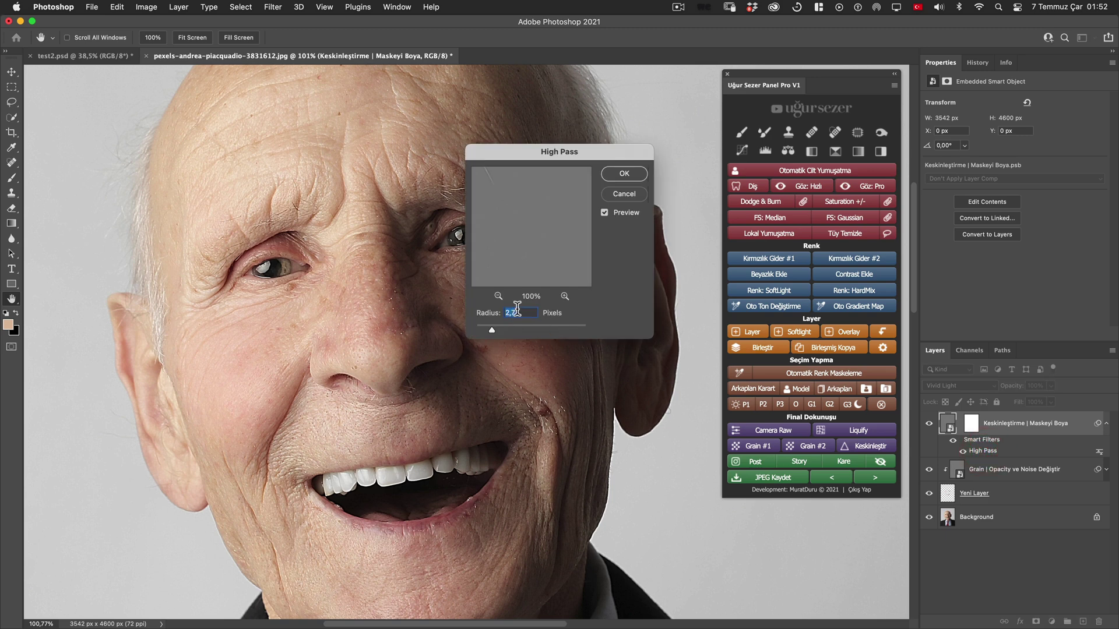
{"action": "key", "text": "Up"}
{"action": "key", "text": "Up"}
{"action": "key", "text": "Up"}
{"action": "left_click", "coordinate": [636, 173]}
{"action": "left_click", "coordinate": [929, 425]}
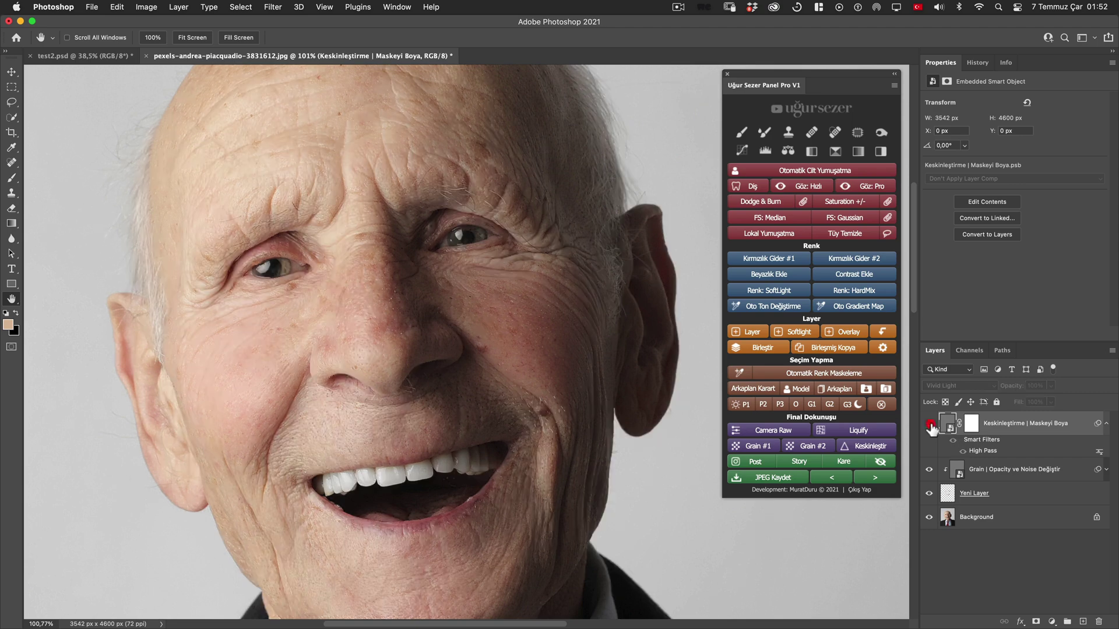
{"action": "left_click", "coordinate": [929, 425]}
{"action": "scroll", "coordinate": [625, 349], "scroll_direction": "up", "scroll_amount": 3}
{"action": "scroll", "coordinate": [623, 350], "scroll_direction": "down", "scroll_amount": 2}
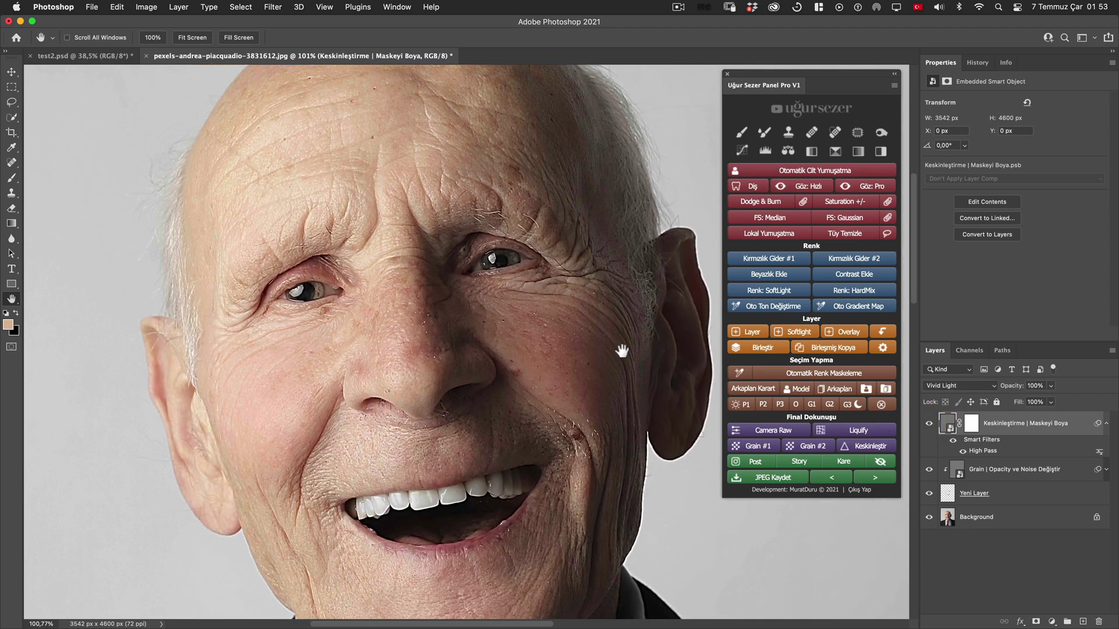
{"action": "left_click", "coordinate": [929, 425]}
{"action": "scroll", "coordinate": [545, 387], "scroll_direction": "right", "scroll_amount": 3}
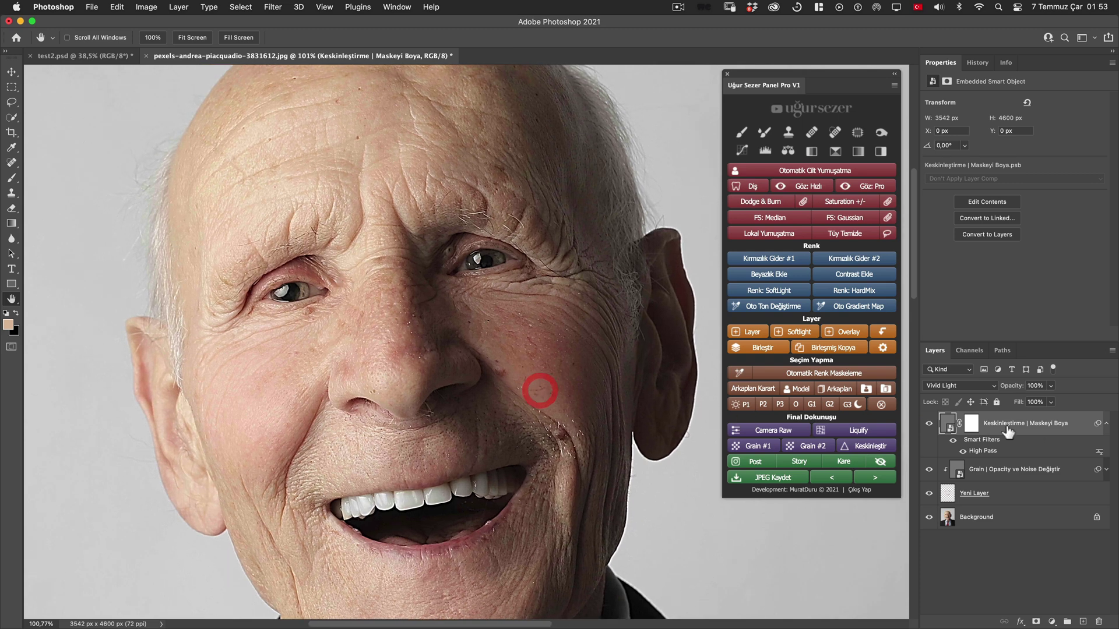
Step: Delete the sharpening layer and add a fresh Soft Light High Pass sharpening layer
{"action": "left_click_drag", "start_coordinate": [1008, 431], "coordinate": [1099, 621]}
{"action": "scroll", "coordinate": [478, 363], "scroll_direction": "right", "scroll_amount": 3}
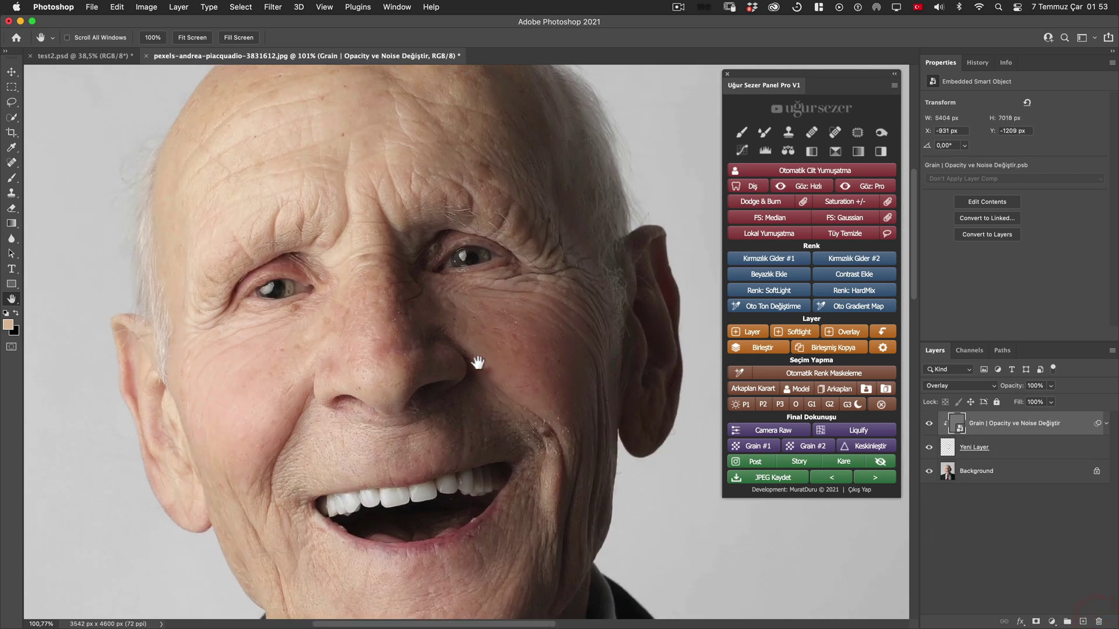
{"action": "scroll", "coordinate": [478, 363], "scroll_direction": "right", "scroll_amount": 3}
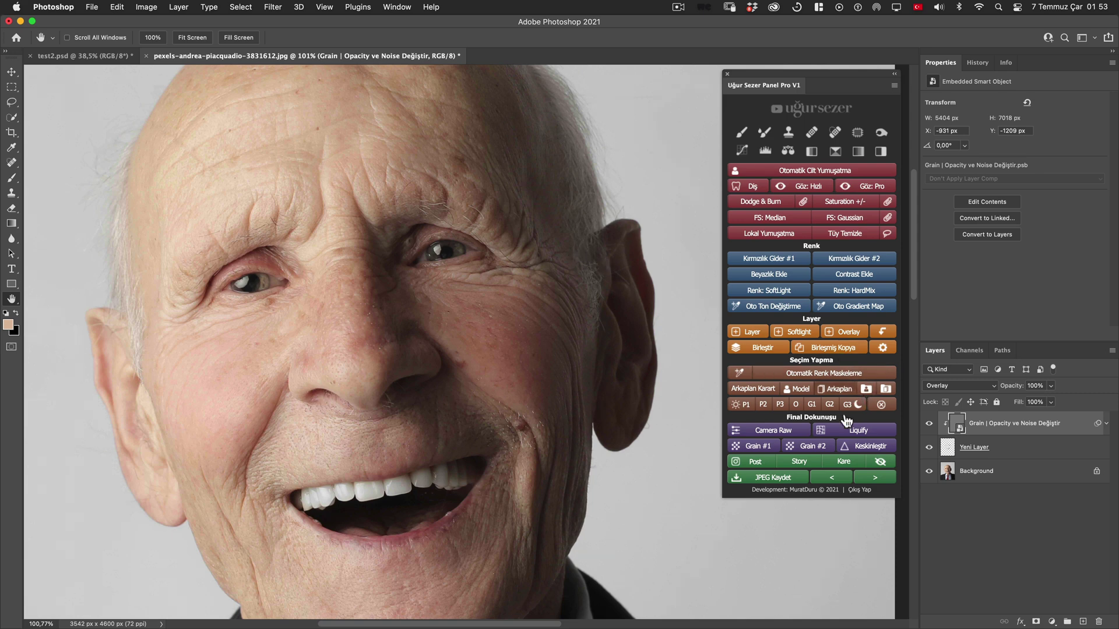
{"action": "left_click", "coordinate": [862, 447]}
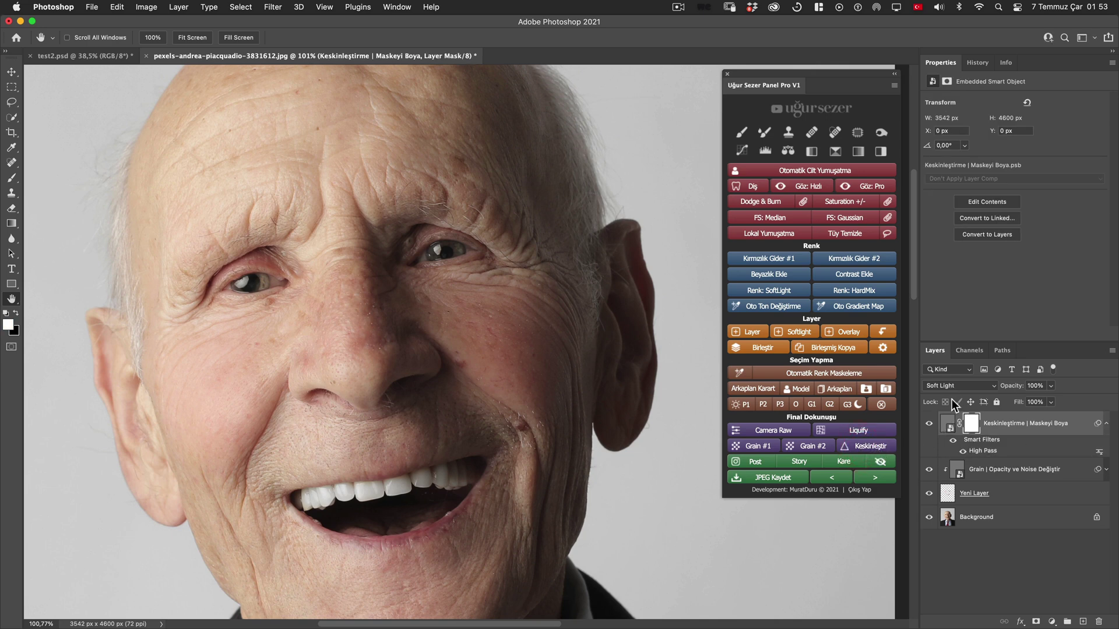
{"action": "left_click", "coordinate": [929, 424]}
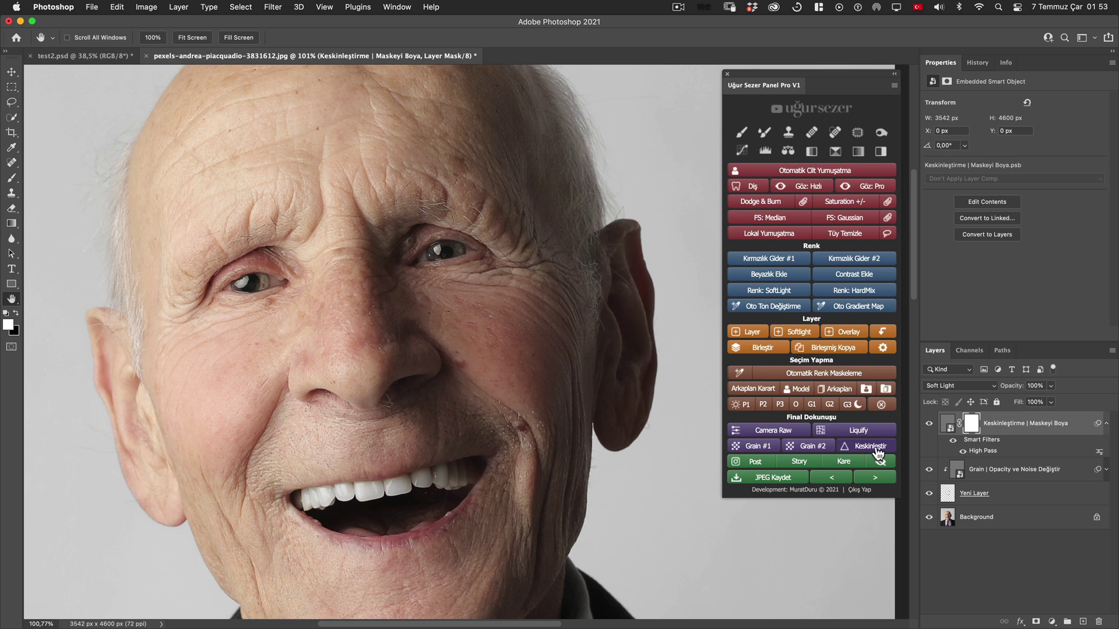
Step: Duplicate the sharpening layer, blend the copy in Vivid Light, and invert its mask to black
{"action": "left_click", "coordinate": [860, 449]}
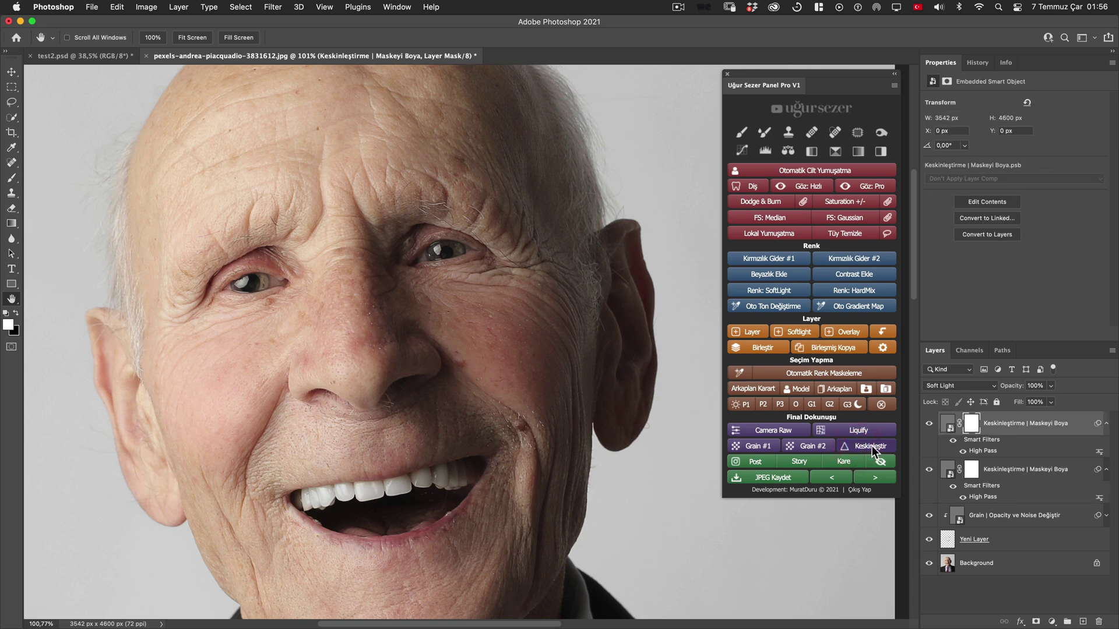
{"action": "left_click", "coordinate": [956, 386]}
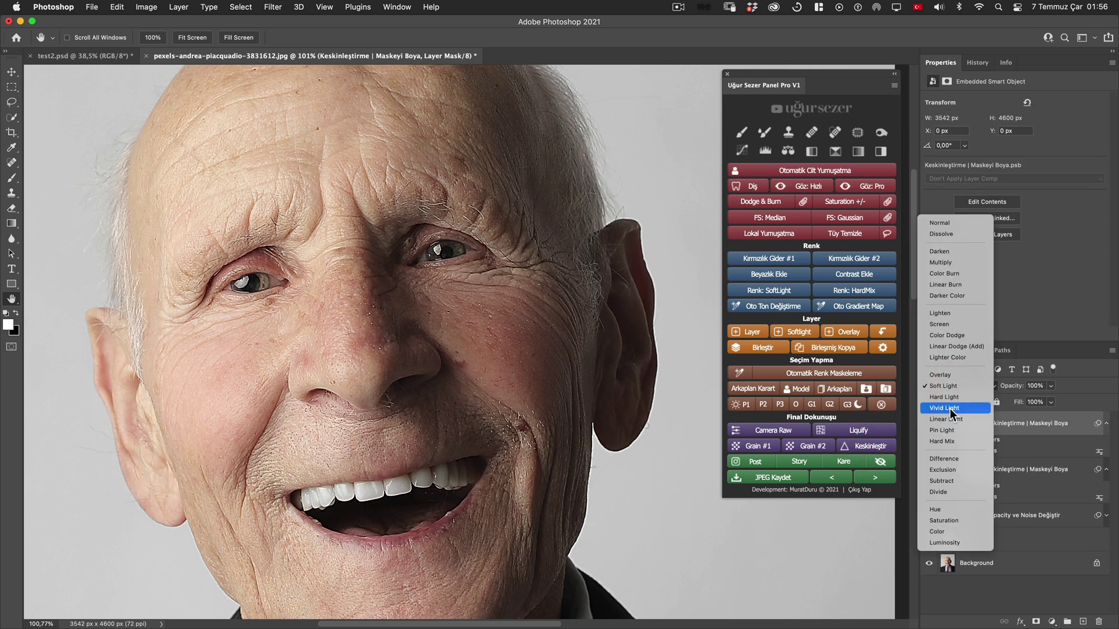
{"action": "left_click", "coordinate": [952, 409]}
{"action": "left_click", "coordinate": [971, 425]}
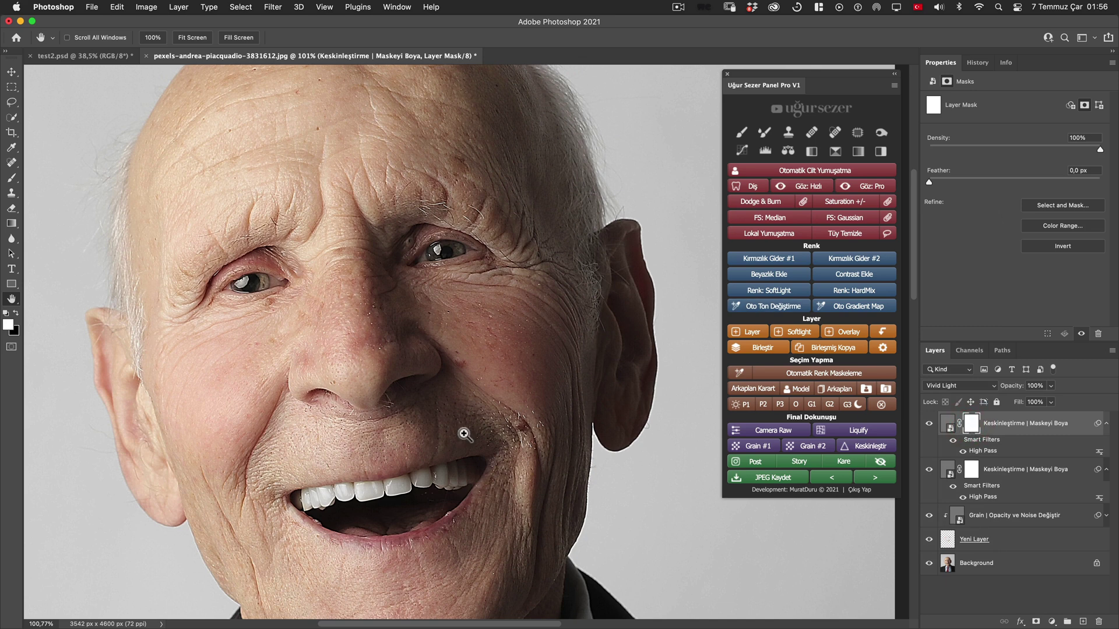
{"action": "key", "text": "ctrl+i"}
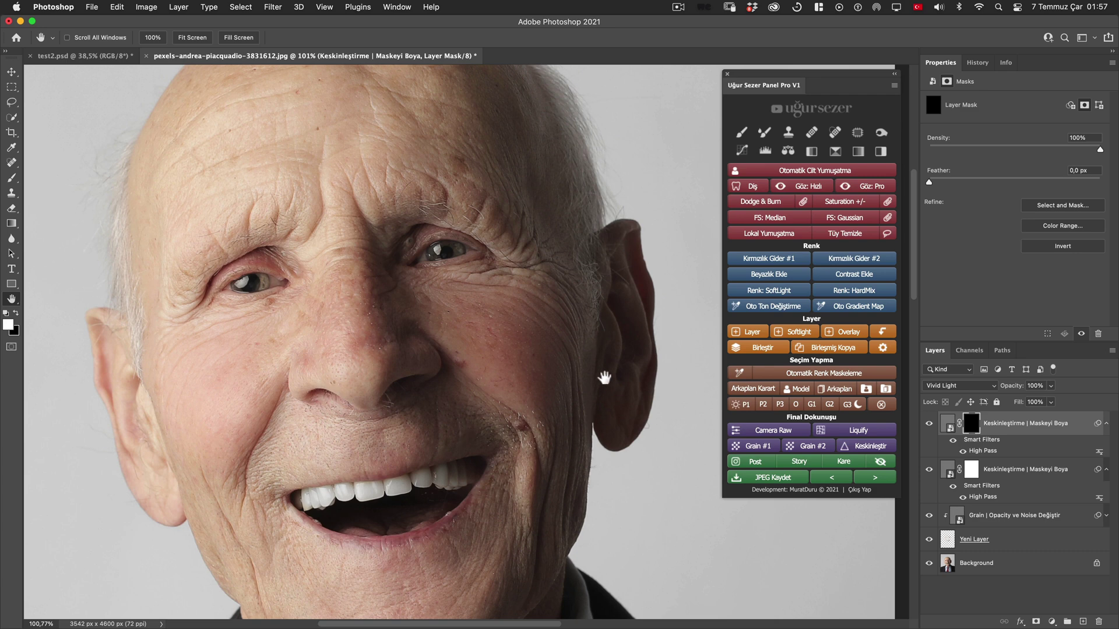
Step: Paint white on the mask over both eyes and between the brows with a 300 brush
{"action": "left_click", "coordinate": [742, 133]}
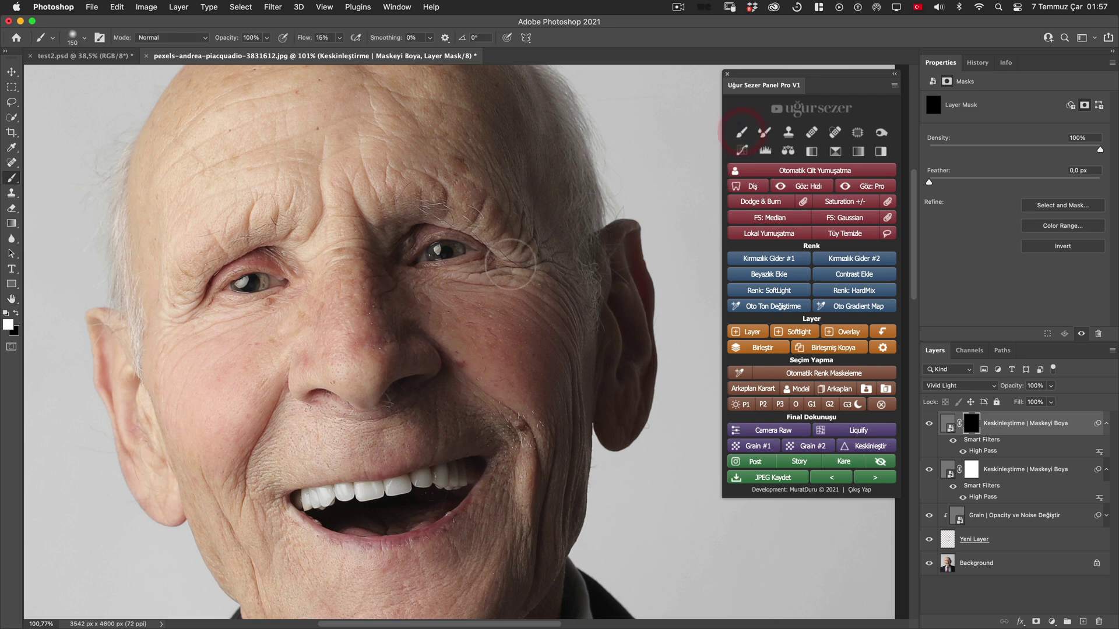
{"action": "mouse_move", "coordinate": [414, 251]}
{"action": "left_mouse_down"}
{"action": "mouse_move", "coordinate": [425, 241]}
{"action": "mouse_move", "coordinate": [434, 256]}
{"action": "left_mouse_up"}
{"action": "left_click_drag", "start_coordinate": [233, 283], "coordinate": [248, 286]}
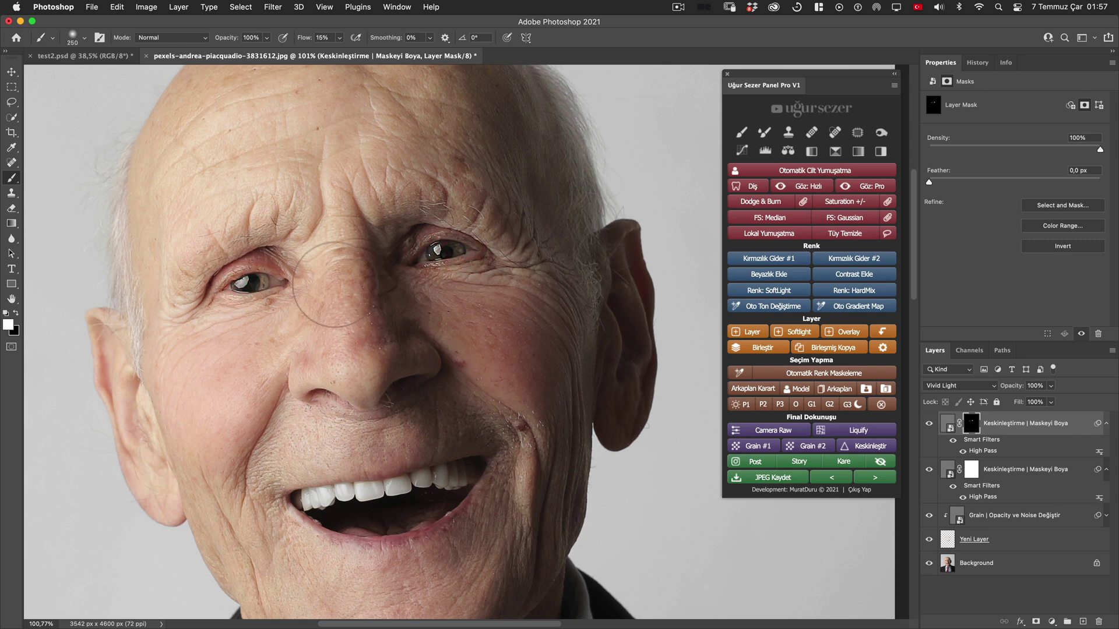
{"action": "key", "text": "bracketright"}
{"action": "key", "text": "bracketright"}
{"action": "key", "text": "bracketright"}
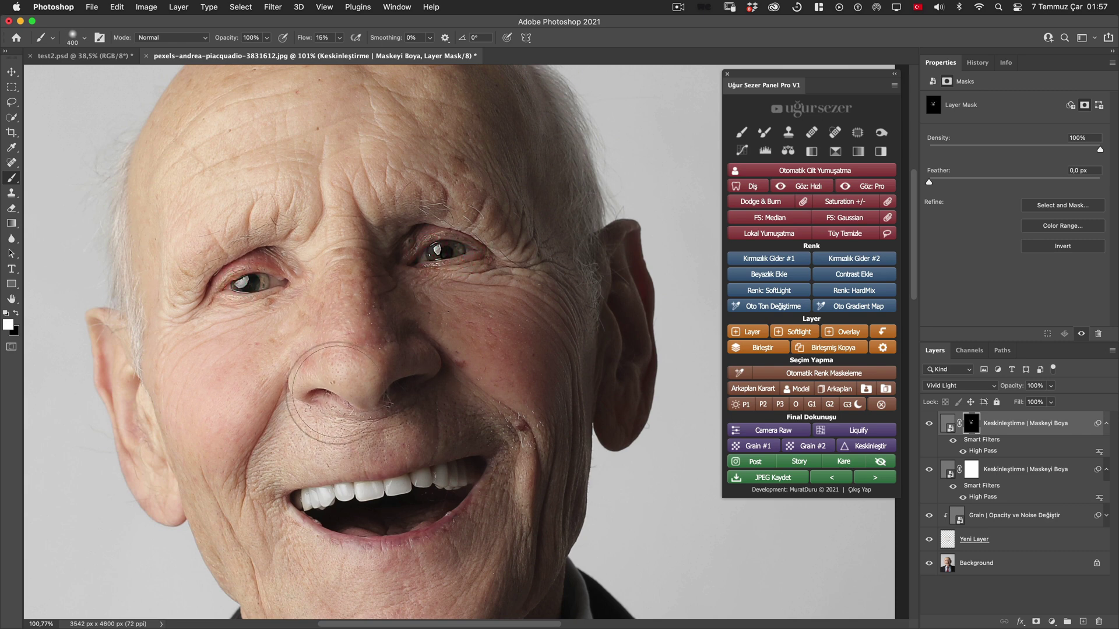
{"action": "key", "text": "bracketleft"}
{"action": "key", "text": "bracketleft"}
{"action": "key", "text": "bracketleft"}
{"action": "left_click", "coordinate": [297, 230]}
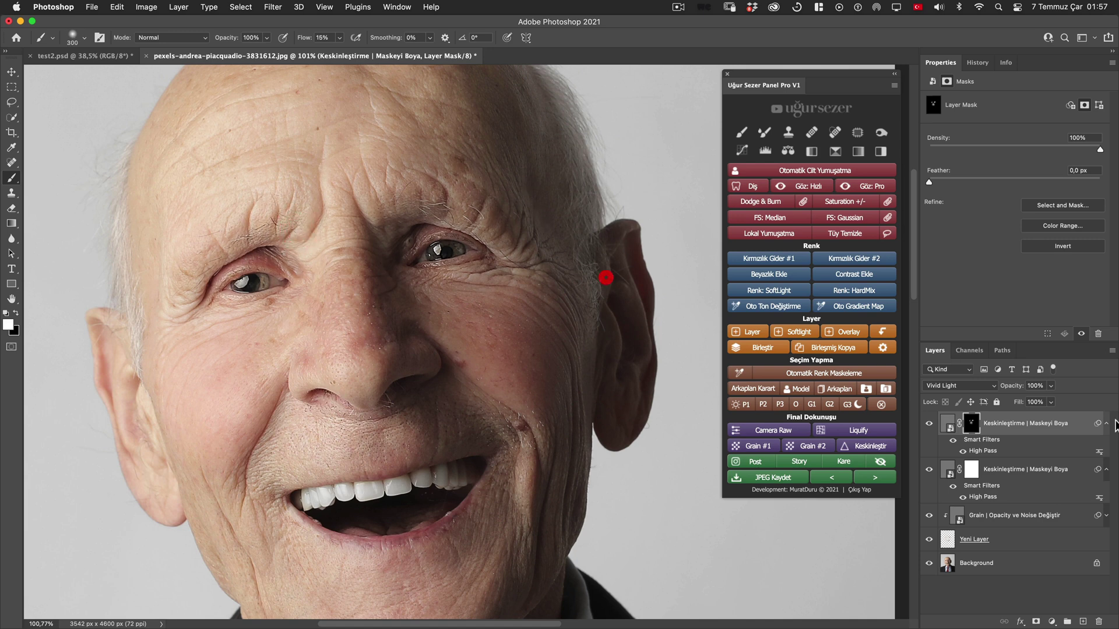
Step: Toggle the masked sharpening on and off to compare, then view only the original photo
{"action": "left_click", "coordinate": [929, 424]}
{"action": "left_click", "coordinate": [929, 424]}
{"action": "left_click", "coordinate": [929, 424]}
{"action": "left_click", "coordinate": [929, 424]}
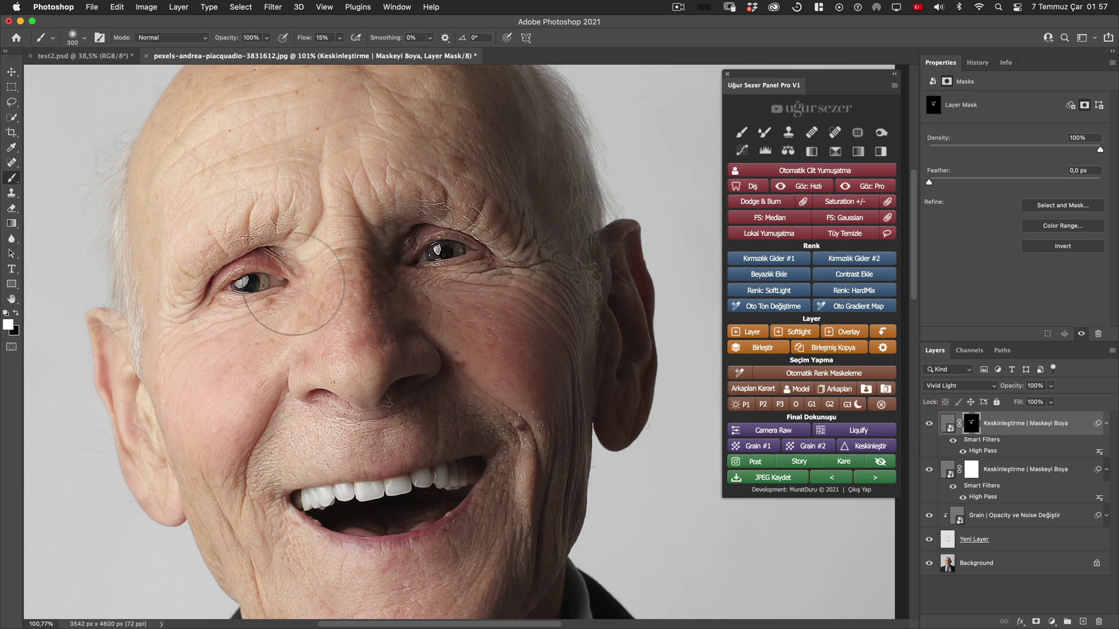
{"action": "left_click", "coordinate": [929, 423]}
{"action": "left_click", "coordinate": [929, 563], "text": "alt"}
{"action": "left_click", "coordinate": [929, 563], "text": "alt"}
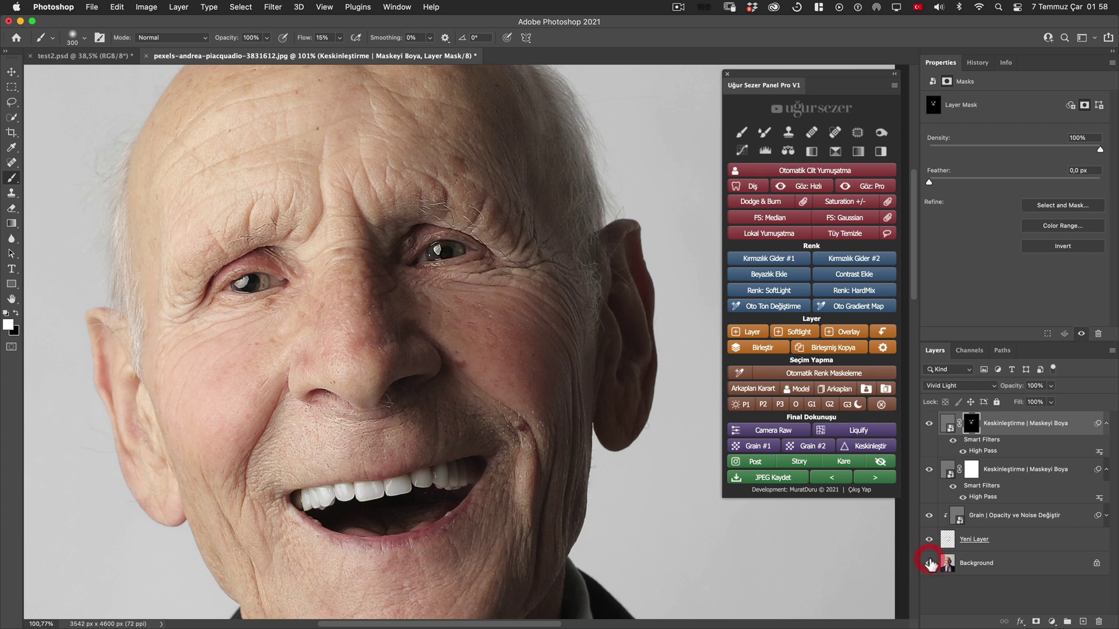